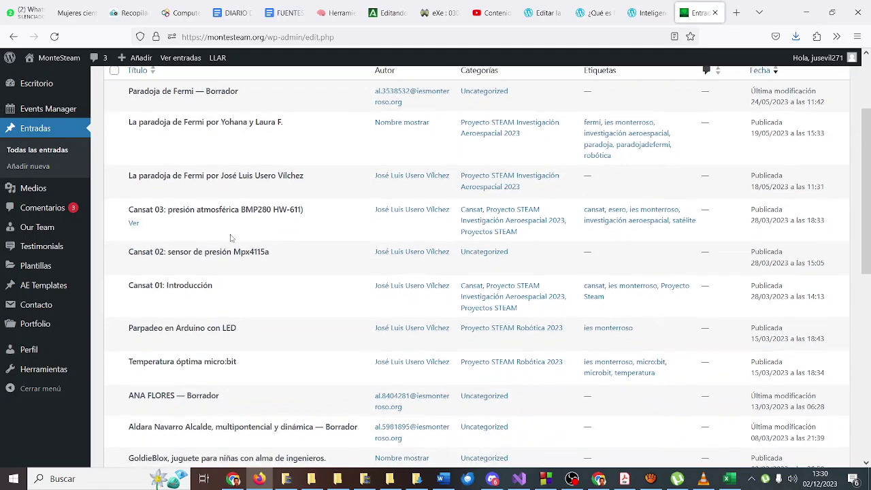
- Create a new post from the Entradas list and dismiss the block editor's welcome guide
scroll(231, 238, up, 4)
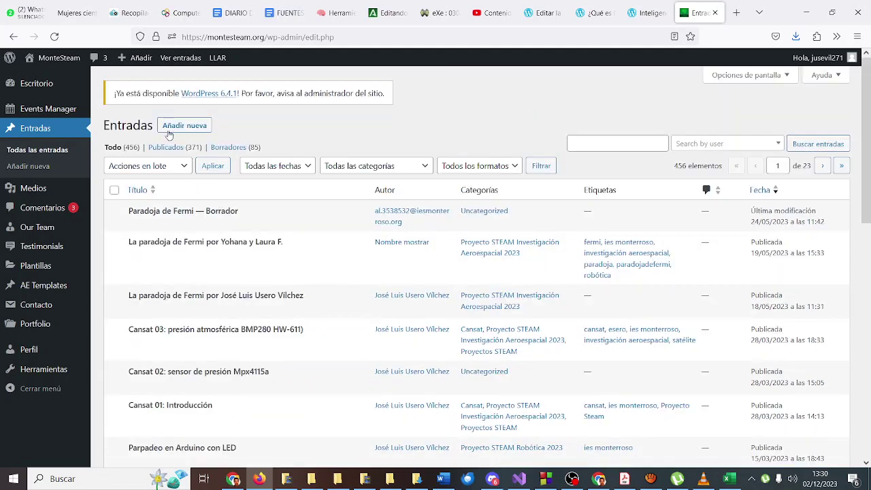
click(173, 129)
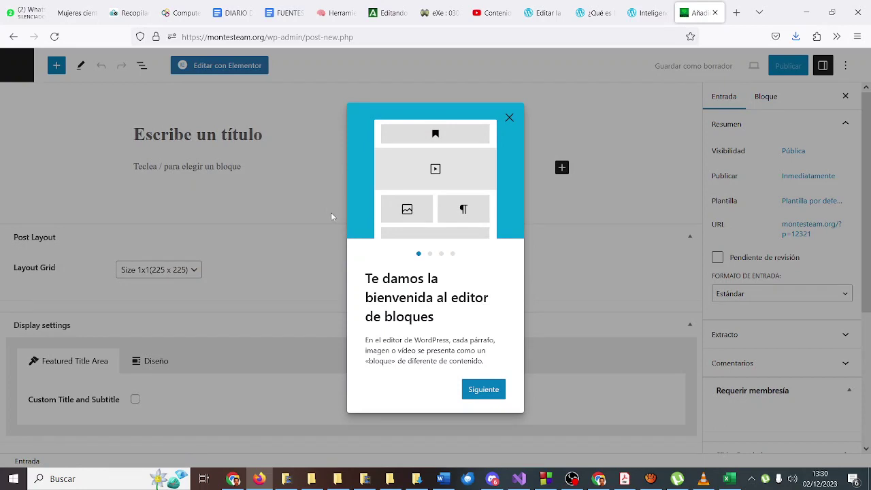
click(507, 118)
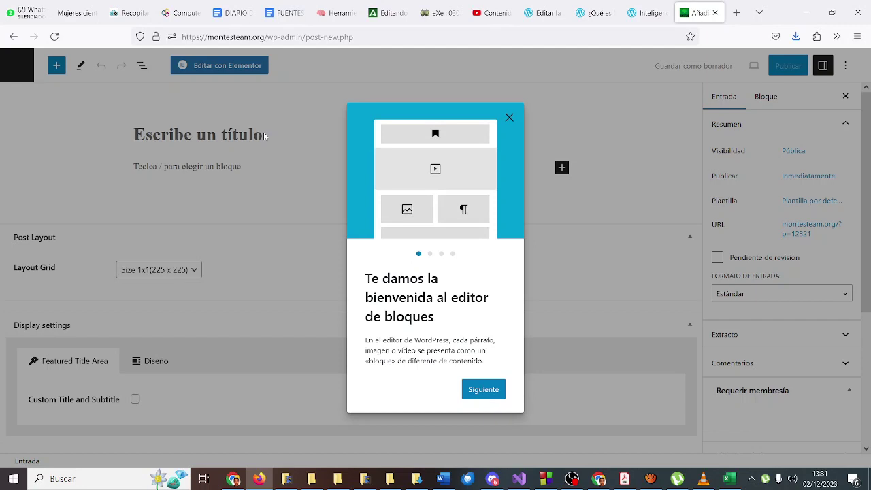
click(508, 118)
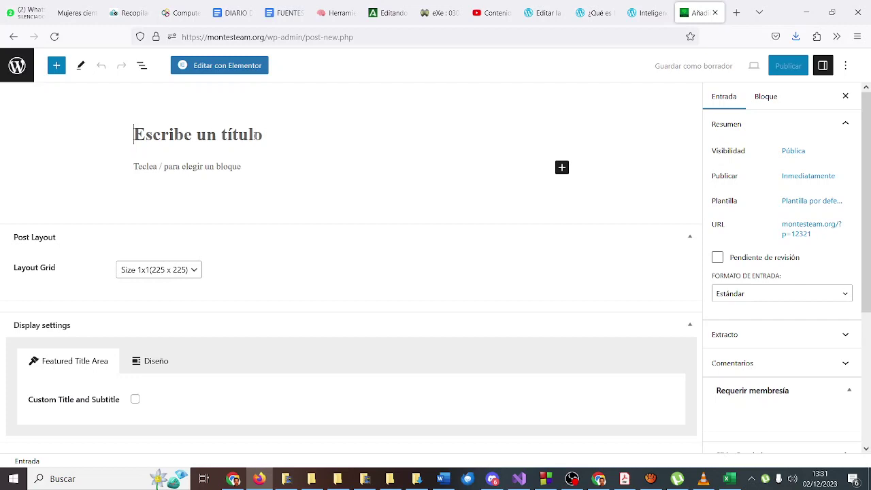
text(Funciones)
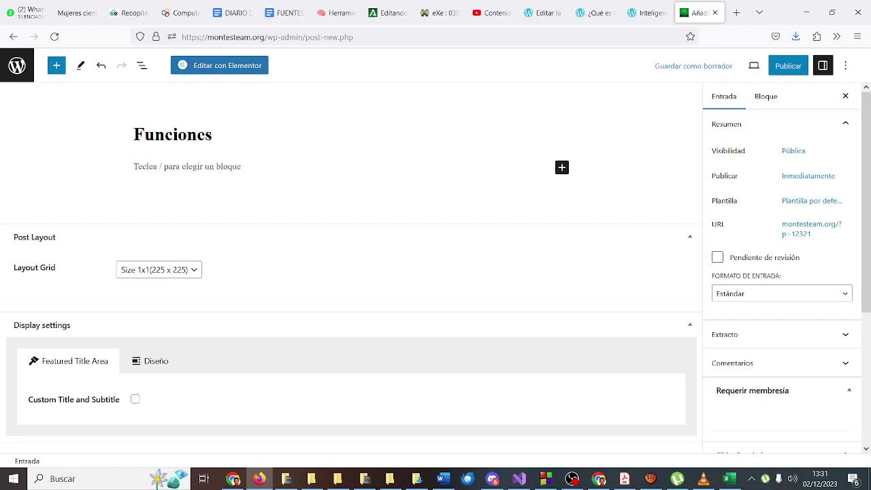
key(BackSpace)
key(BackSpace)
key(BackSpace)
key(BackSpace)
key(BackSpace)
key(BackSpace)
key(BackSpace)
key(BackSpace)
key(BackSpace)
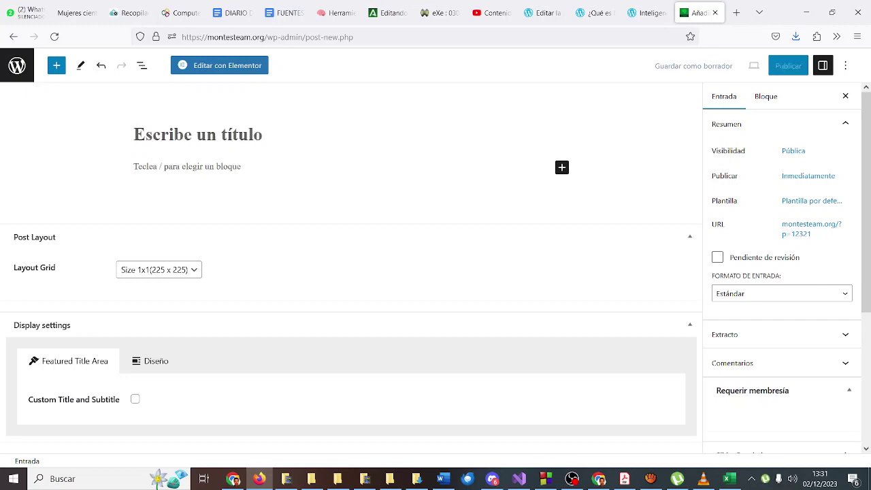
- Title the new post "Derivadas 1º Bachillerato"
text(Derivadas)
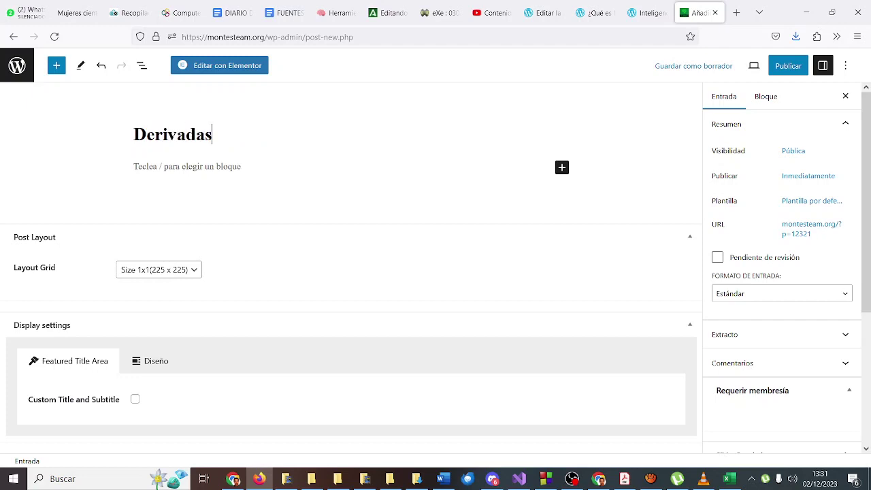
text( 1º Bachil)
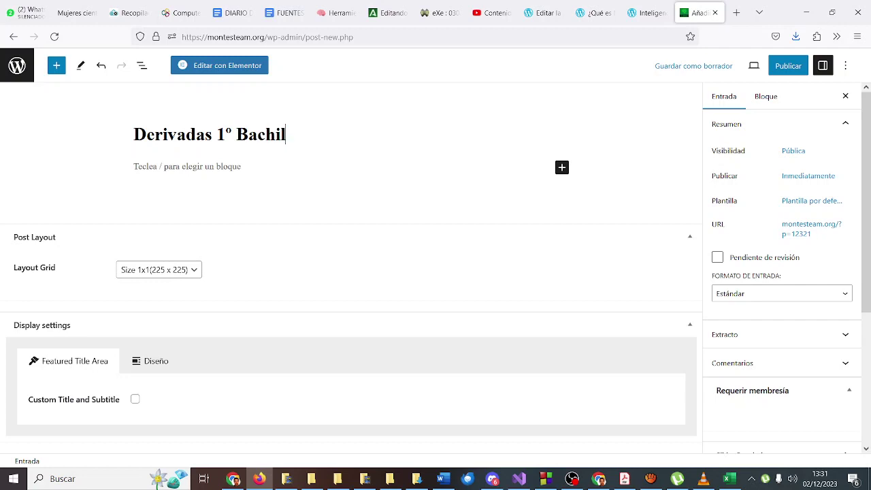
text(lerato)
- Write "La derivada de una función es..." as the first paragraph and start an empty paragraph below it
click(162, 169)
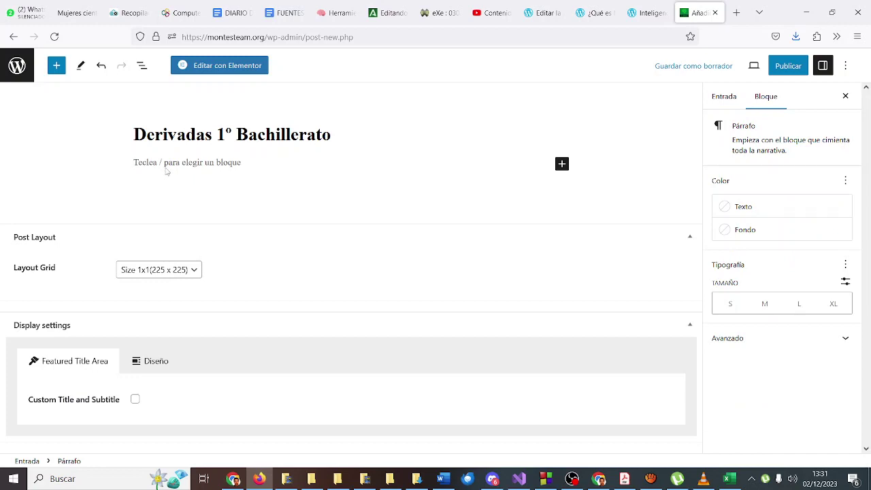
text(La derivada de )
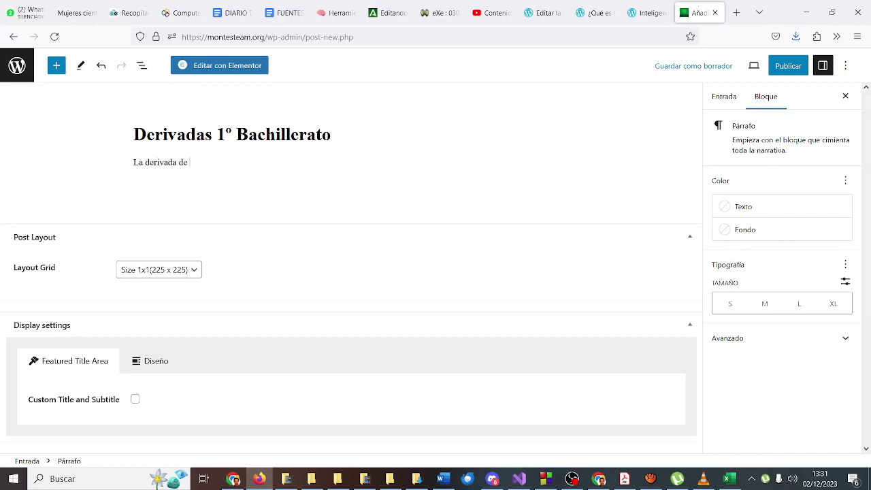
text(una función es...)
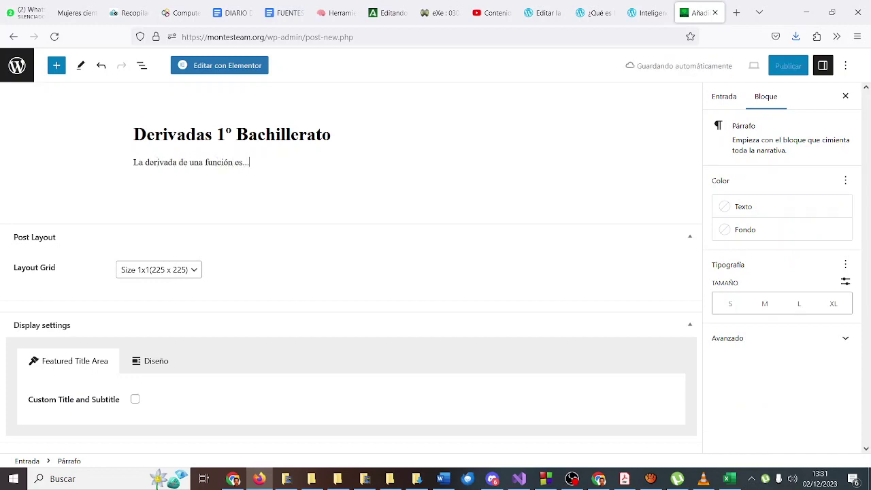
key(Return)
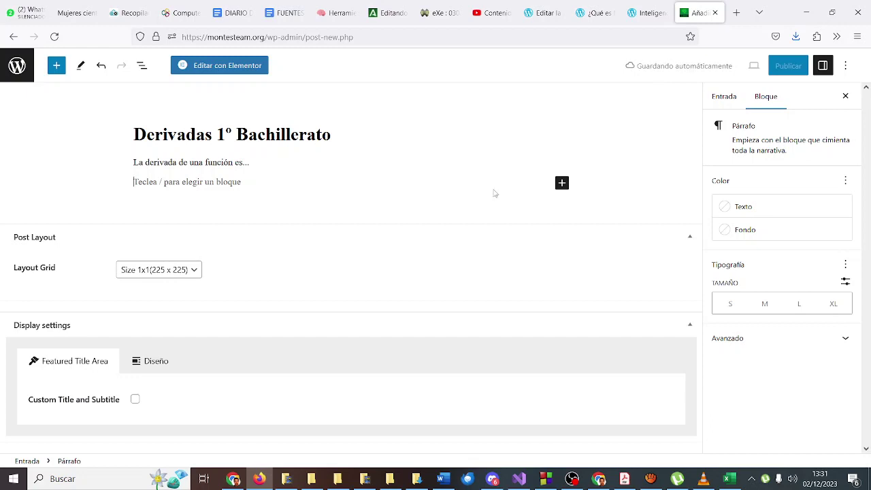
- Search Google for "derivadas" in a new browser tab
click(737, 12)
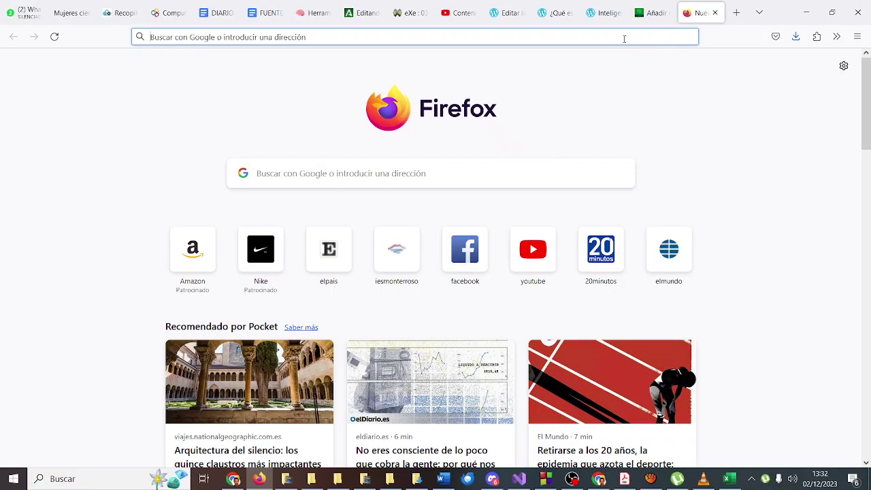
click(624, 38)
text(dericadas)
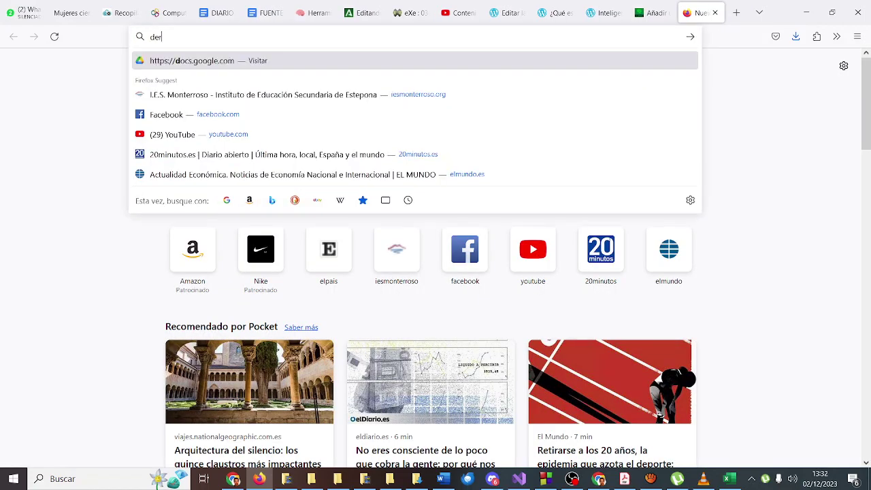
key(BackSpace)
key(BackSpace)
key(BackSpace)
key(BackSpace)
key(BackSpace)
text(vadas)
key(Return)
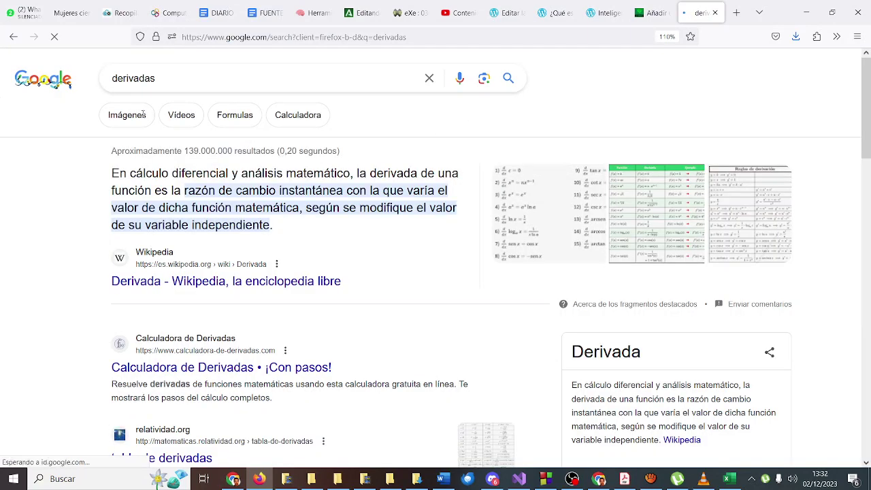
- Show the image results for the search and filter their usage rights to Creative Commons licences
click(132, 115)
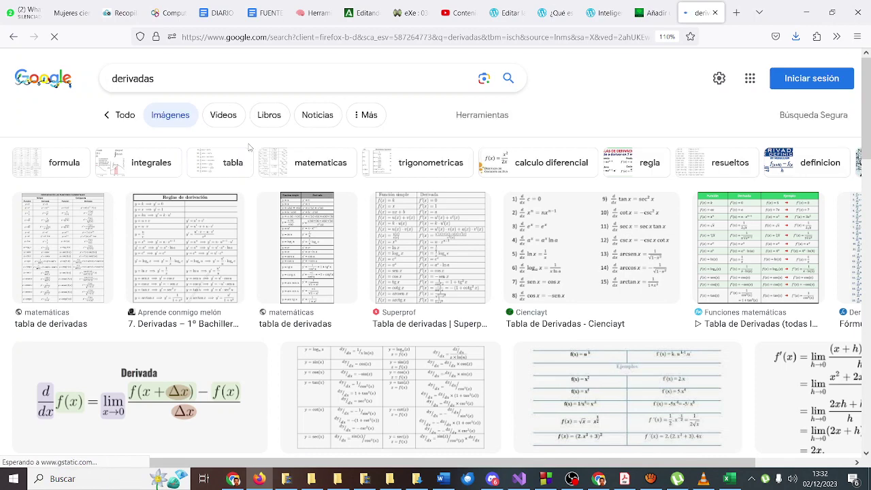
click(485, 116)
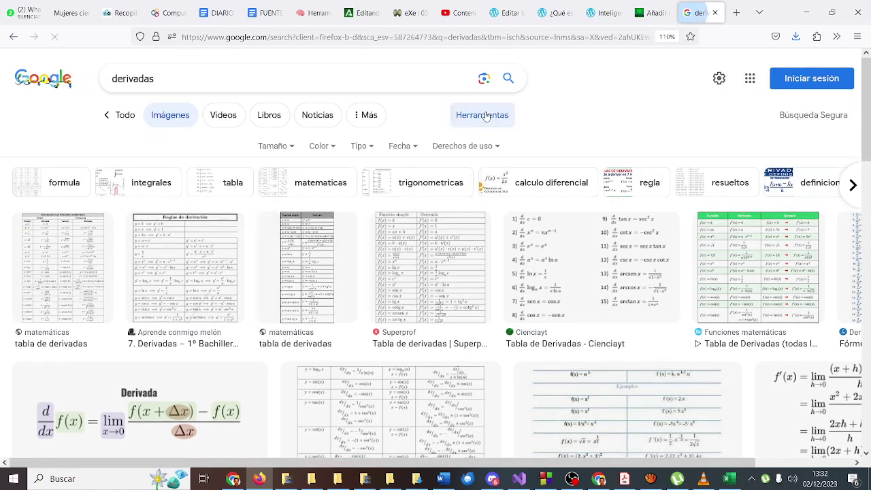
click(479, 147)
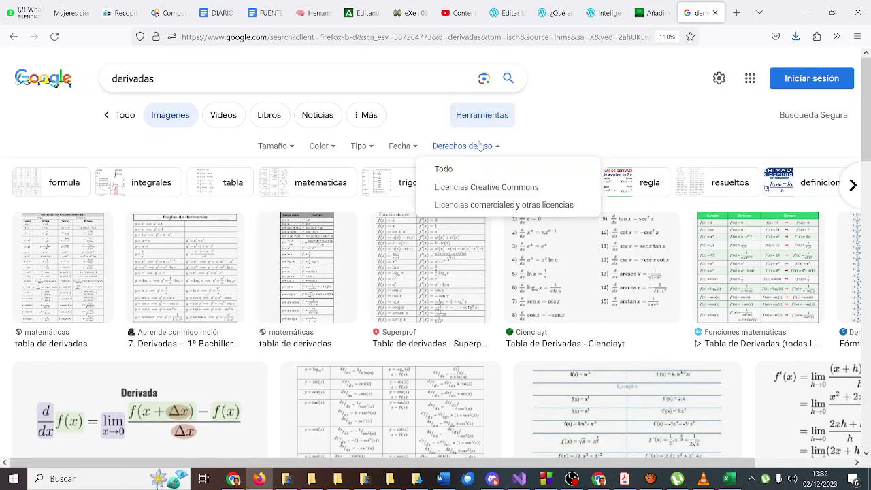
click(469, 189)
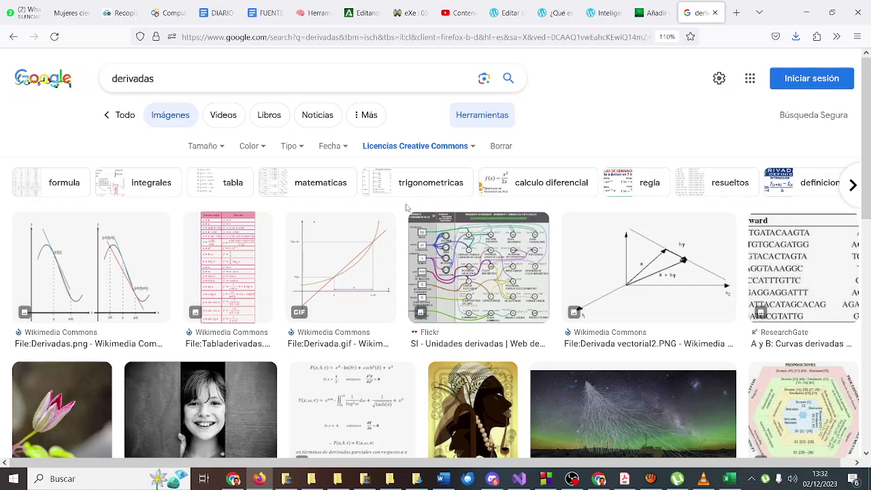
- Select the Tabladerivadas.gif image among the results and visit its Wikimedia Commons page
click(257, 265)
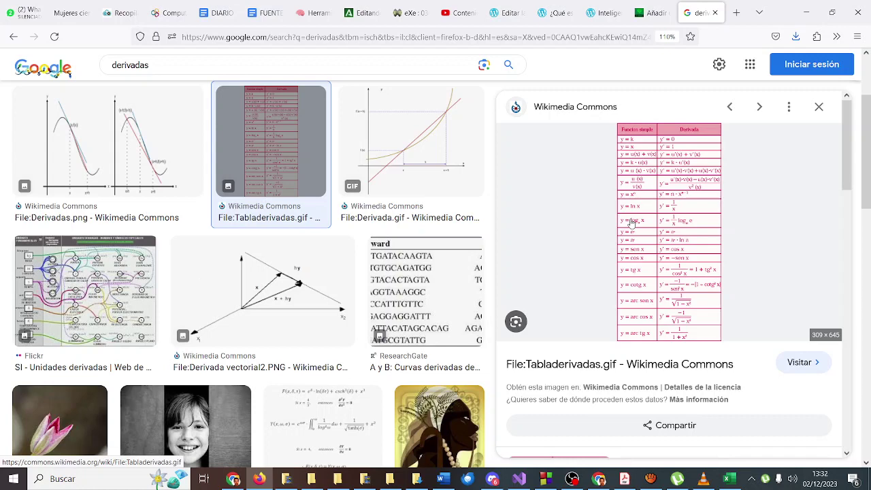
scroll(653, 284, down, 1)
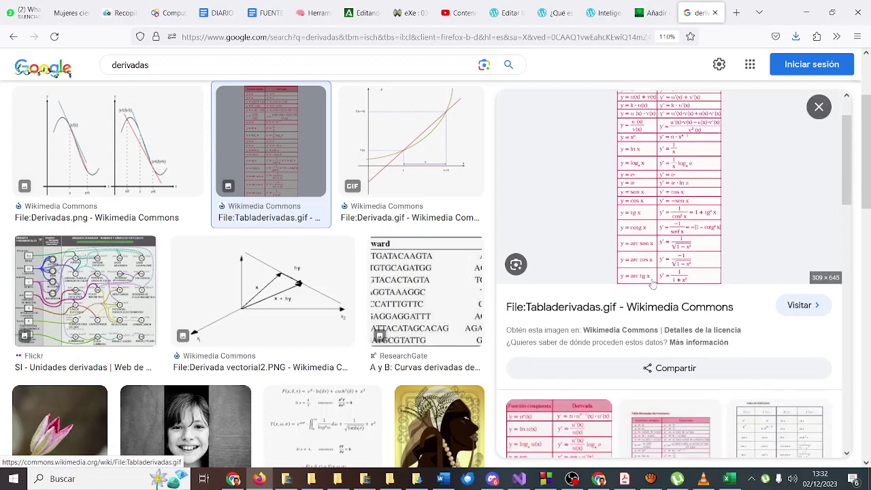
click(797, 306)
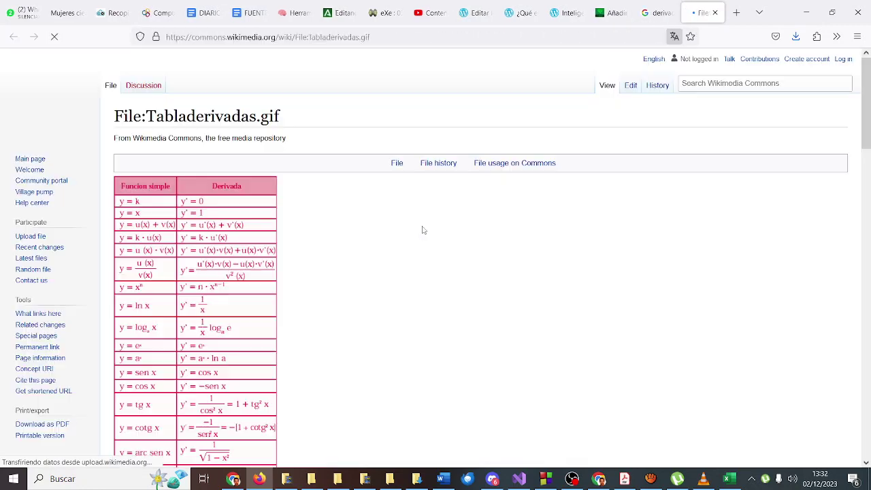
click(649, 169)
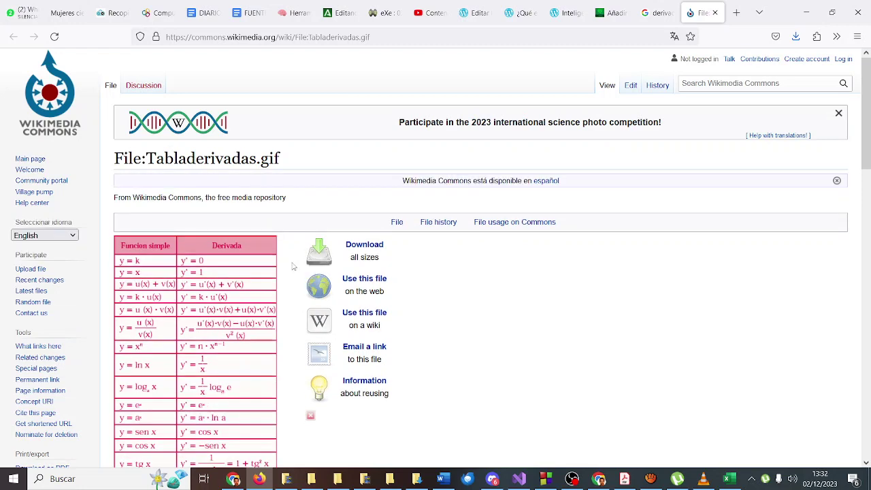
- Examine the source, author and licensing information of the derivatives table on its Wikimedia Commons page
scroll(293, 267, down, 5)
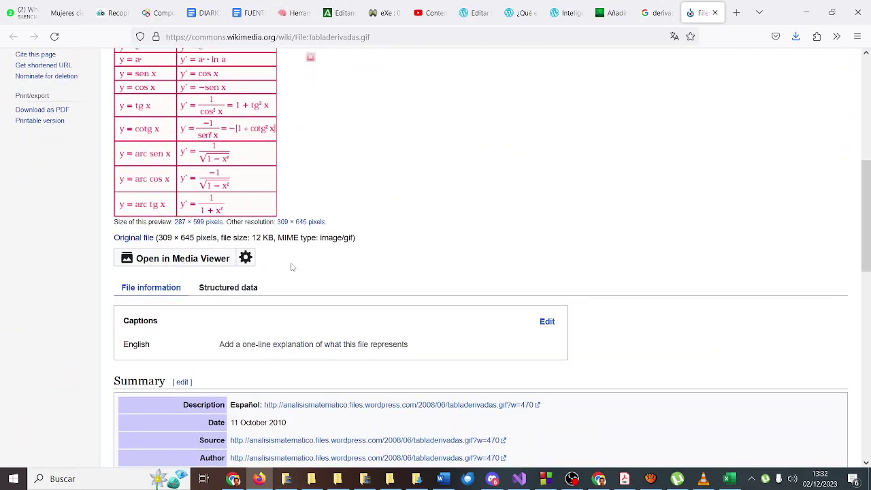
scroll(293, 266, up, 2)
scroll(292, 267, down, 1)
scroll(293, 267, down, 1)
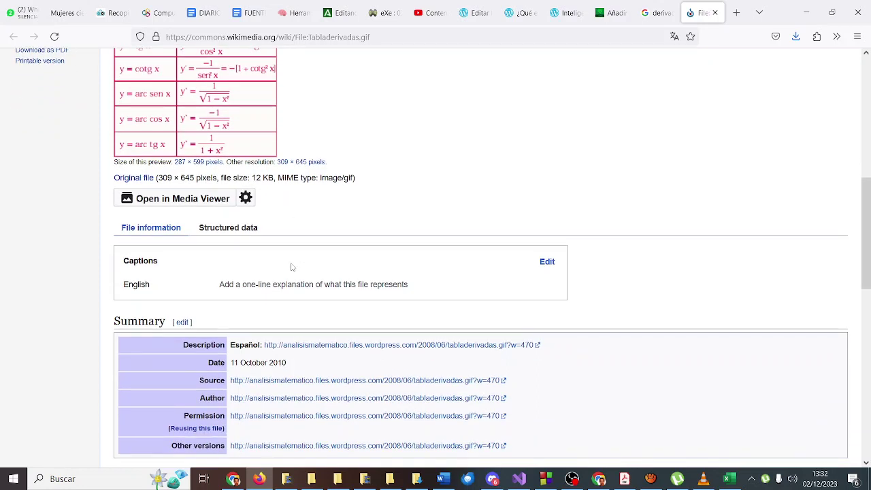
scroll(293, 267, down, 1)
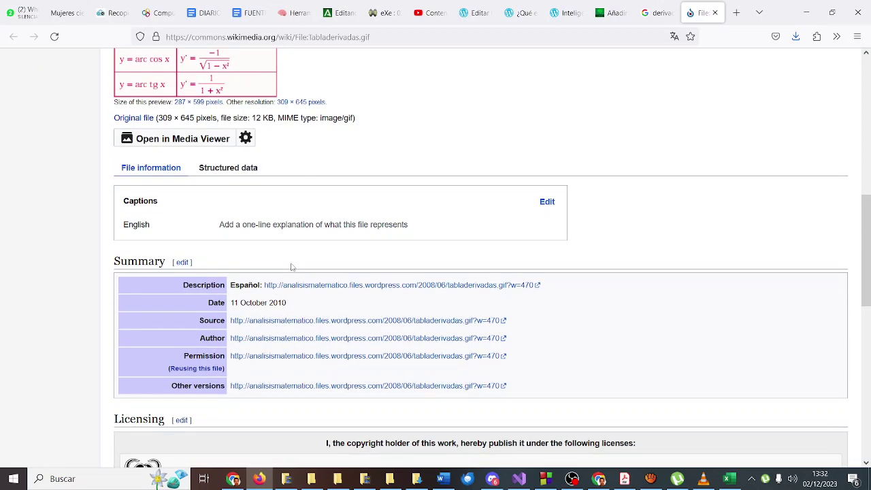
scroll(293, 267, down, 1)
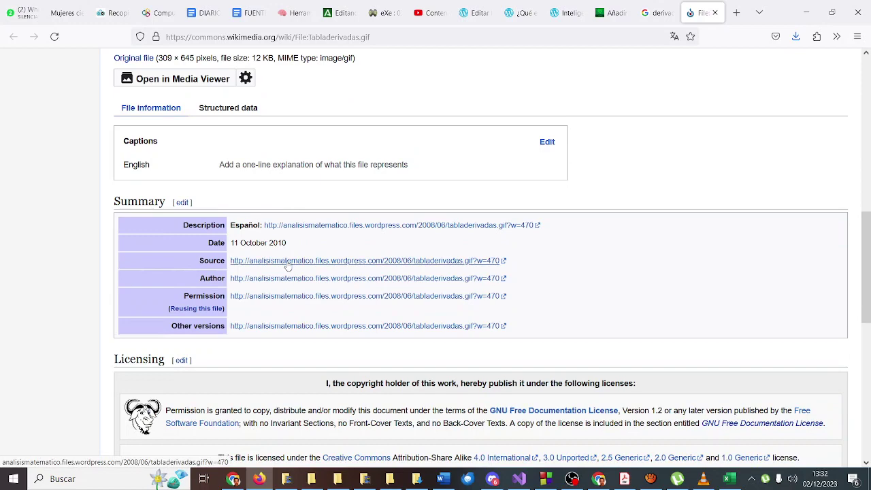
scroll(288, 267, down, 1)
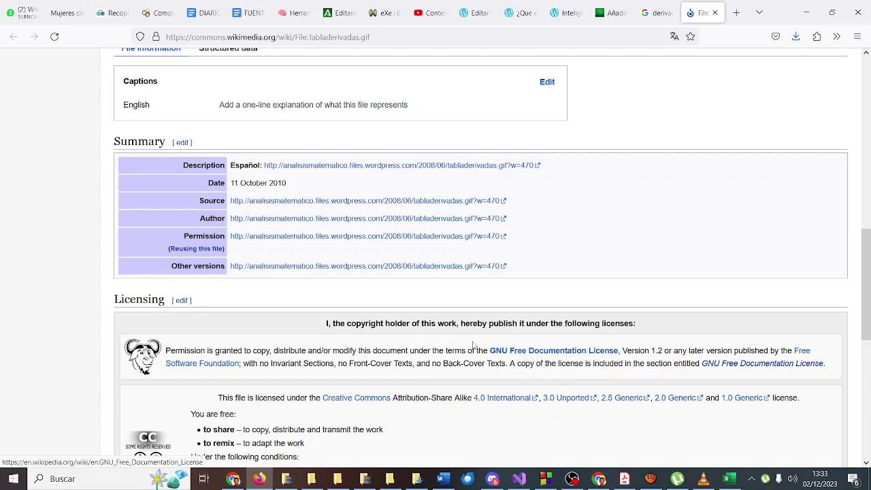
scroll(462, 328, up, 6)
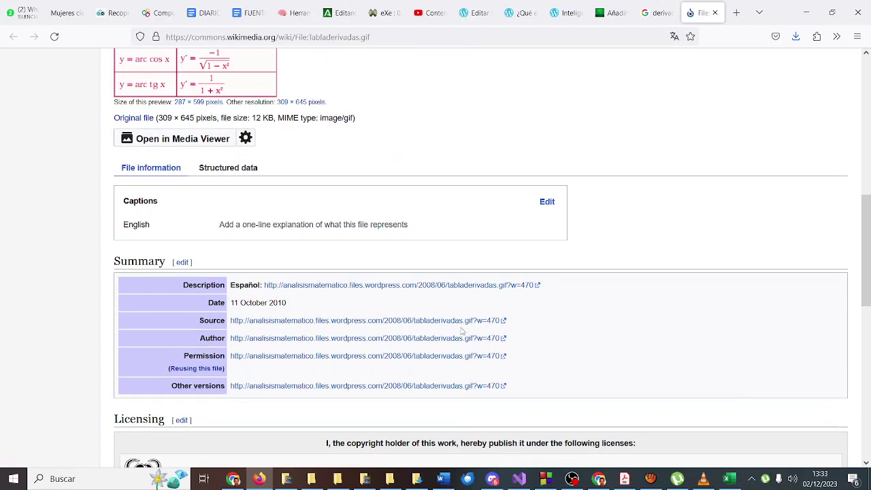
scroll(400, 197, up, 2)
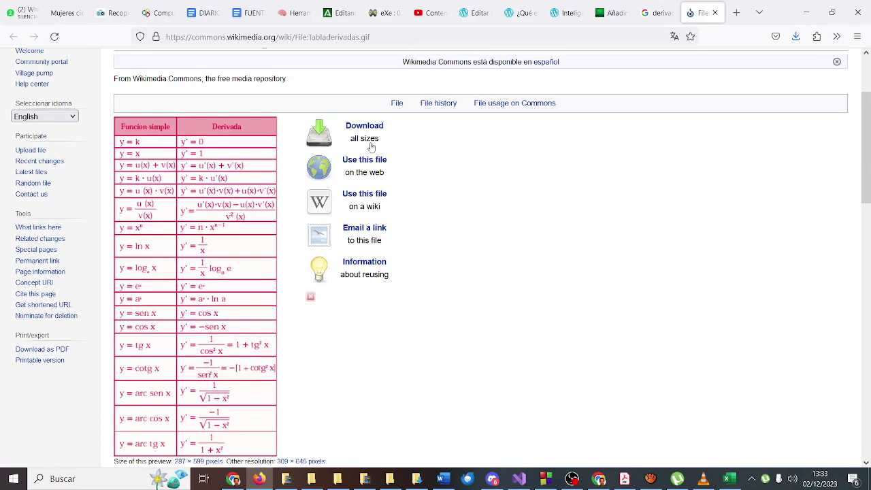
- Download the table image at full resolution, save it as Tabladerivadas.gif in the ud03-diseñoweb folder, and return to the post being edited
click(372, 149)
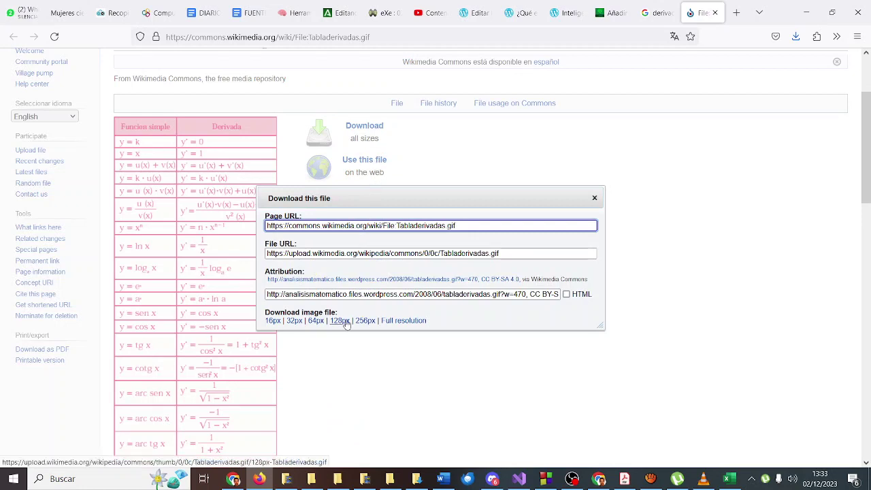
click(393, 323)
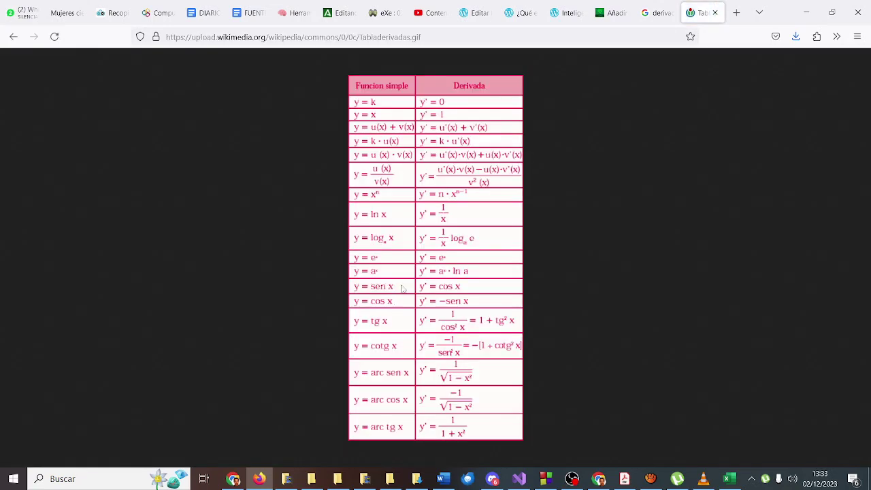
right_click(432, 205)
click(453, 213)
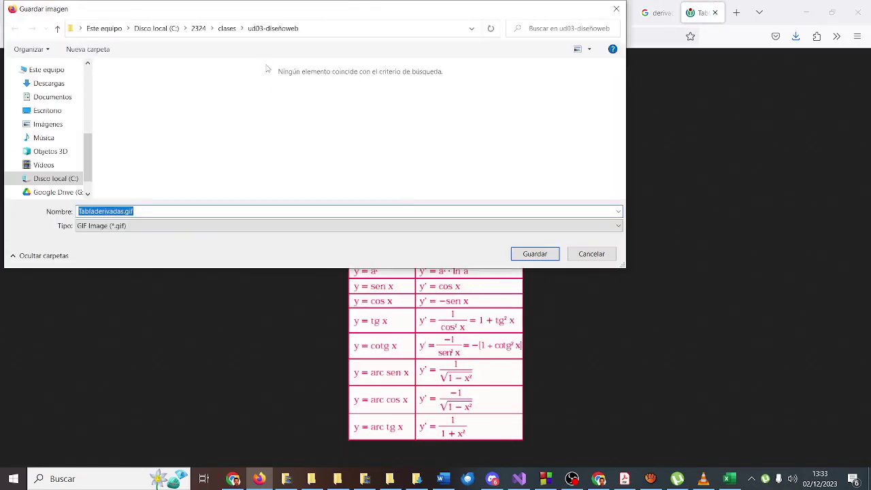
click(535, 253)
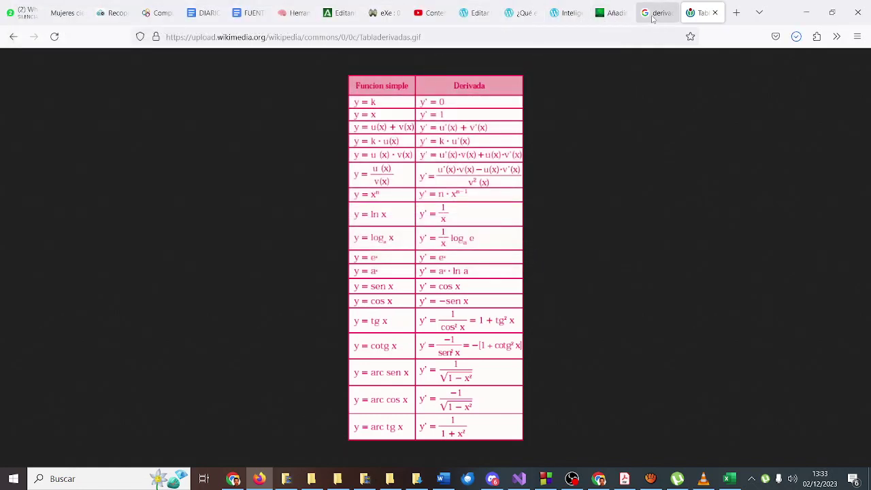
click(611, 18)
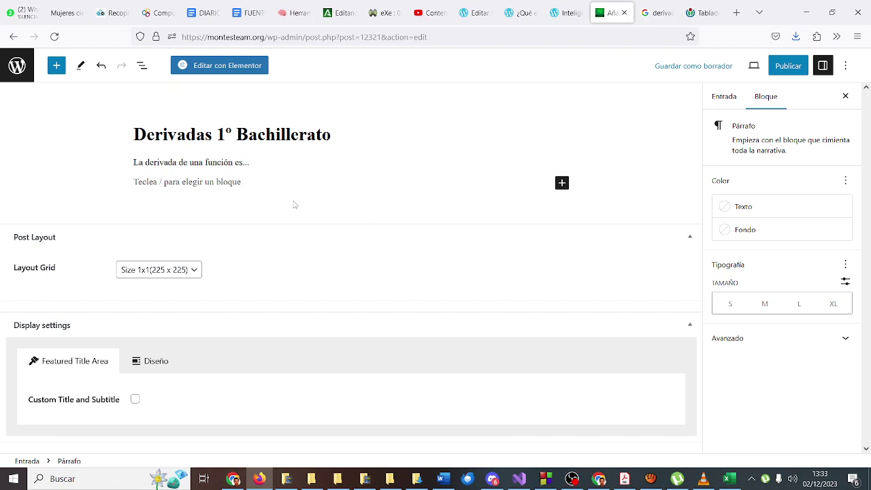
click(241, 182)
text(Aqu)
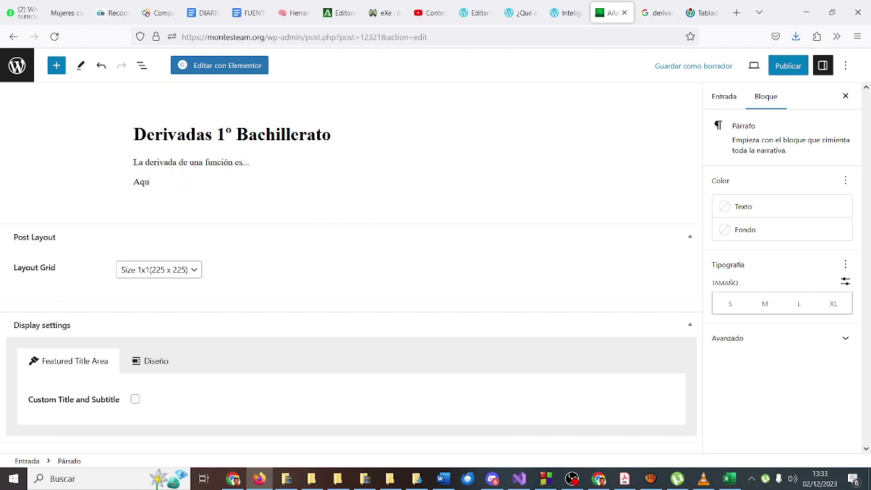
text(í t)
key(BackSpace)
key(BackSpace)
key(BackSpace)
key(BackSpace)
key(BackSpace)
key(BackSpace)
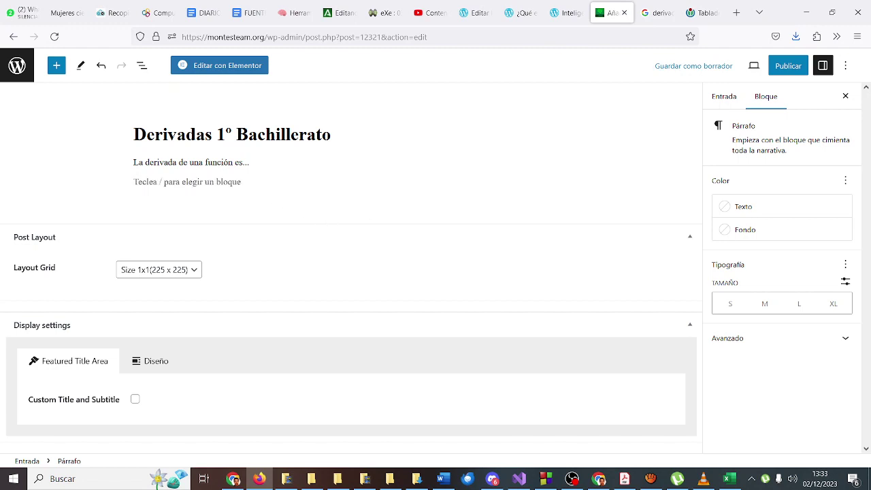
- Browse the full list of available blocks and insert an Imagen block below the introductory paragraph
click(561, 183)
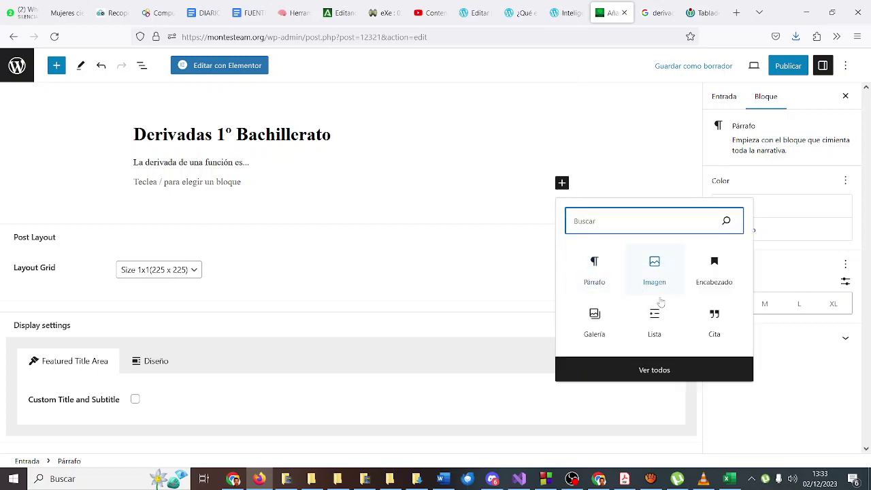
click(654, 371)
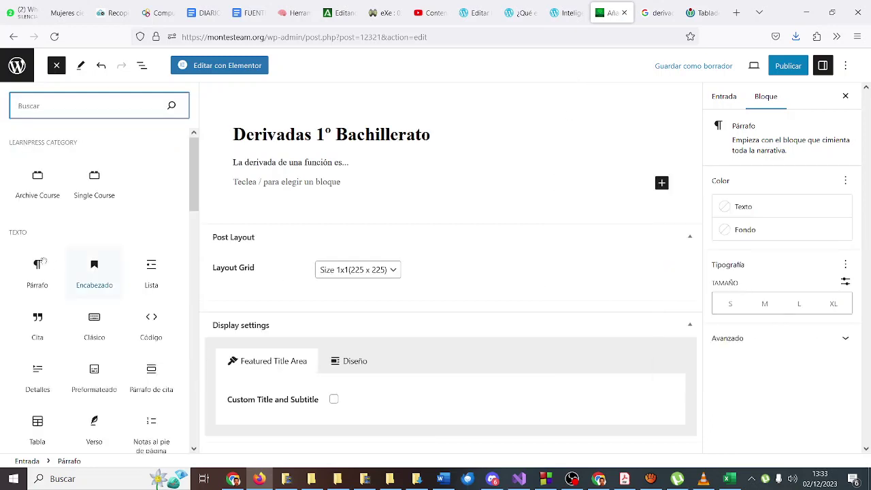
scroll(58, 223, down, 3)
scroll(58, 222, down, 12)
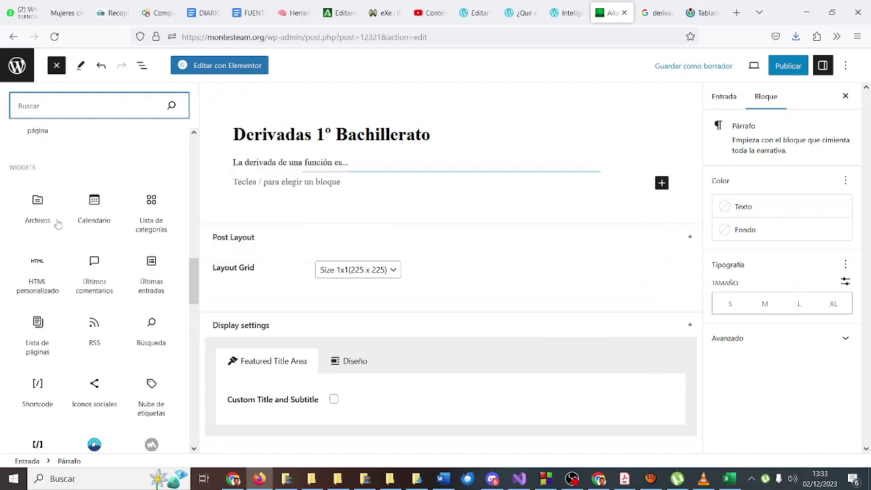
scroll(58, 224, up, 10)
scroll(58, 224, up, 5)
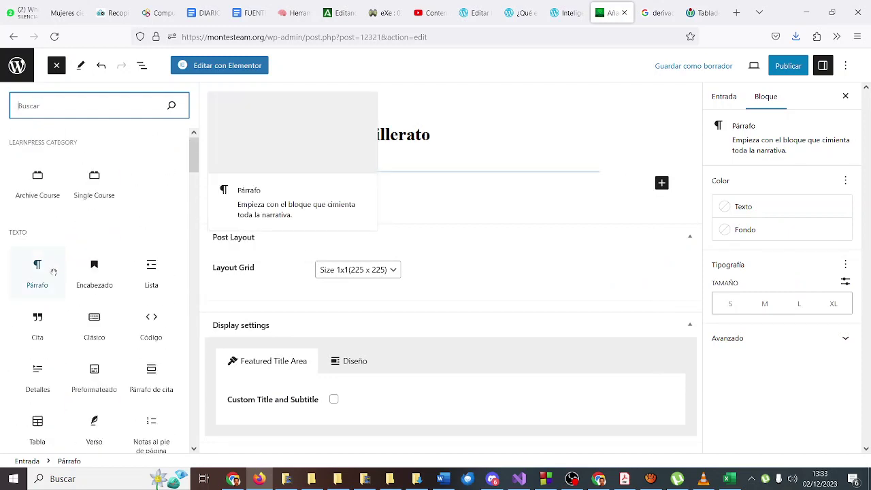
mouse_move(91, 325)
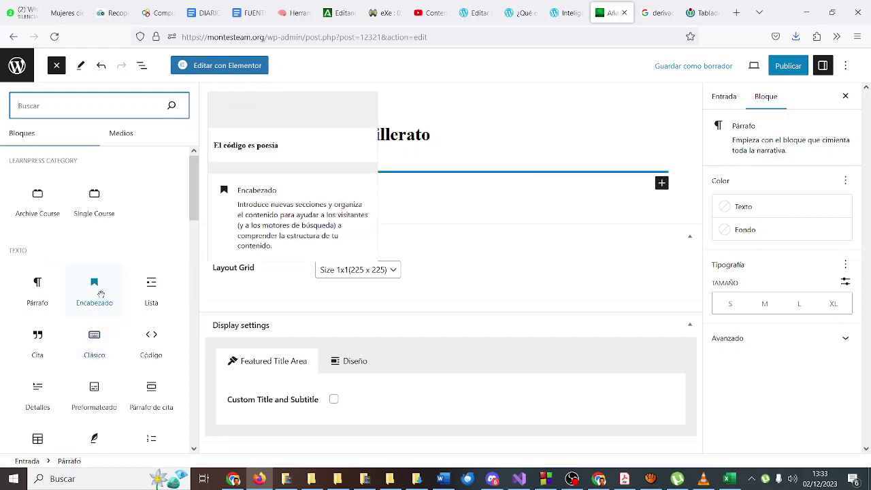
scroll(99, 290, down, 5)
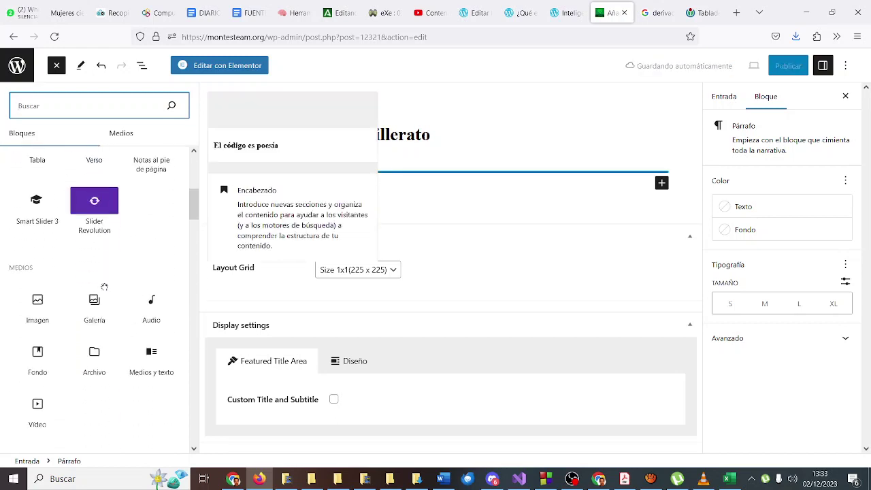
click(40, 304)
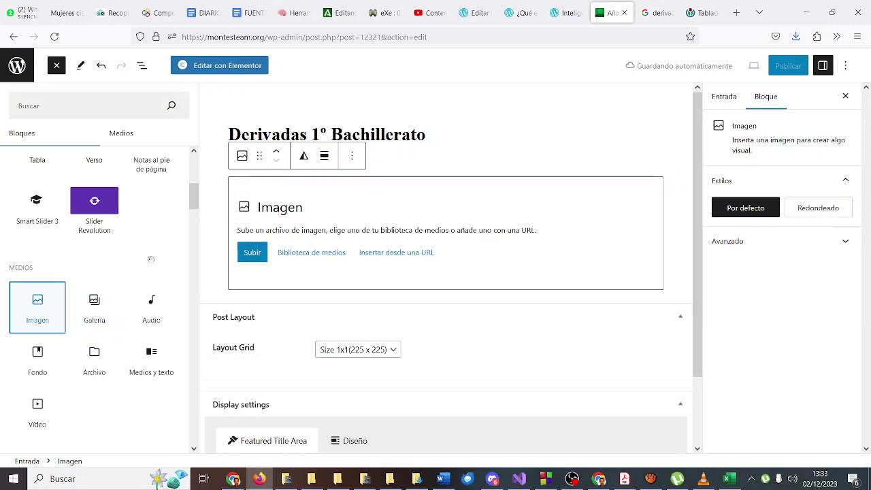
- Upload Tabladerivadas.gif from the 2324/clases/ud03-diseñoweb folder on Disco local (C:) into the image block
click(244, 253)
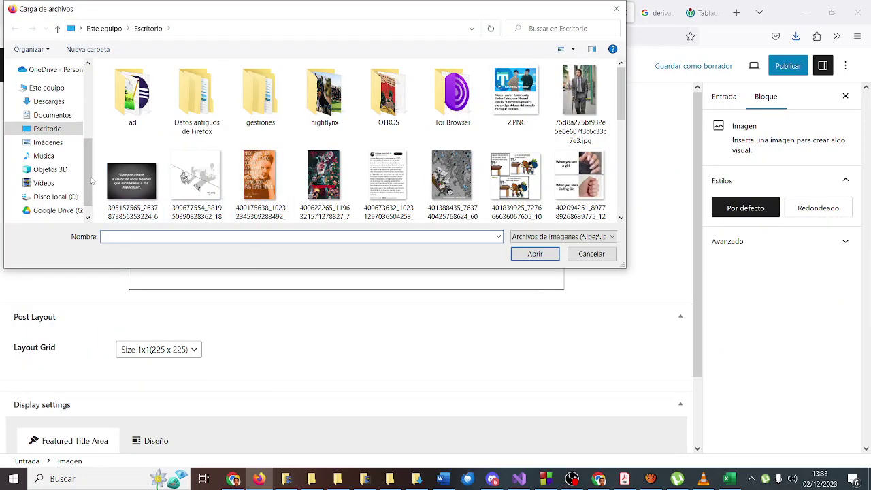
click(60, 197)
double_click(139, 147)
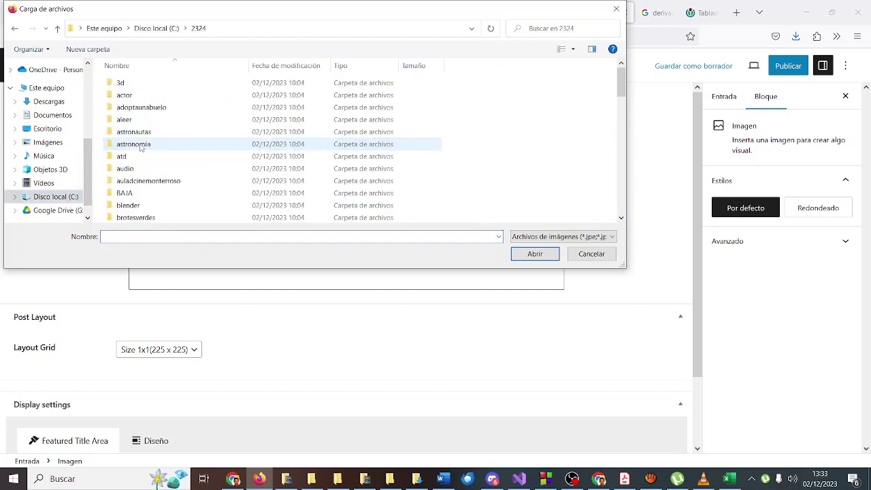
scroll(141, 148, down, 3)
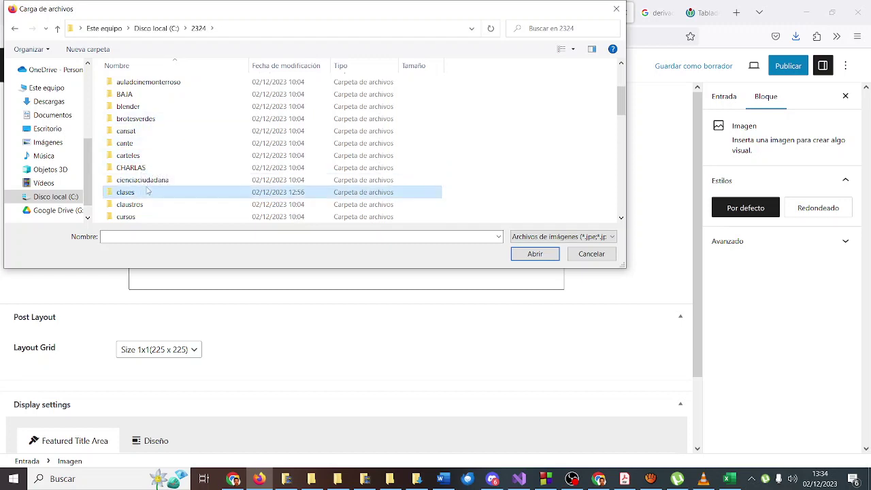
double_click(148, 192)
double_click(149, 96)
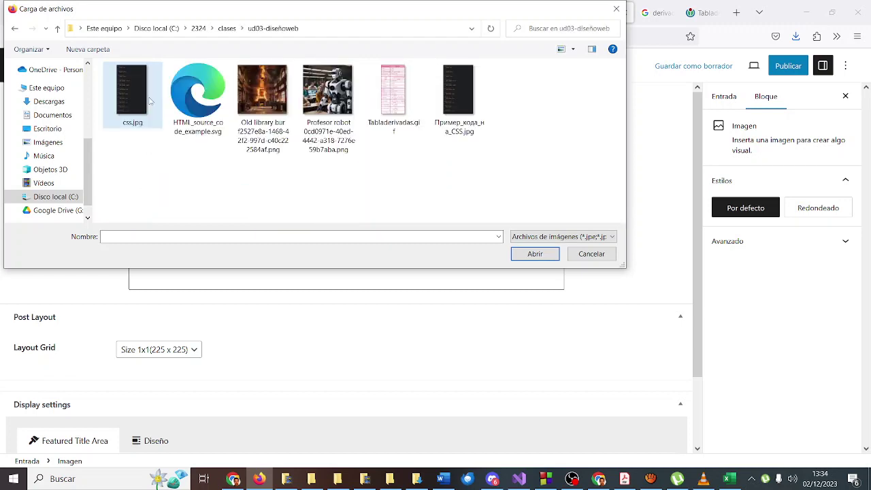
double_click(393, 89)
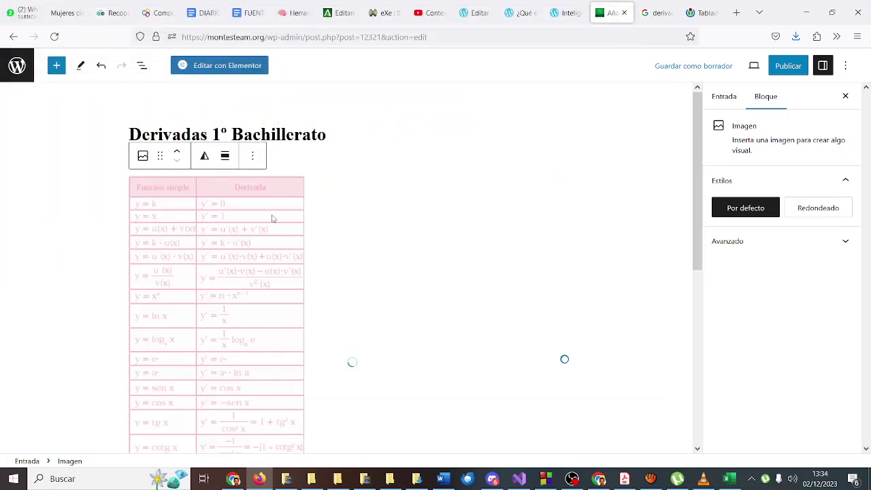
- Review the image block's settings and centre-align the derivatives table in the post
scroll(366, 230, down, 3)
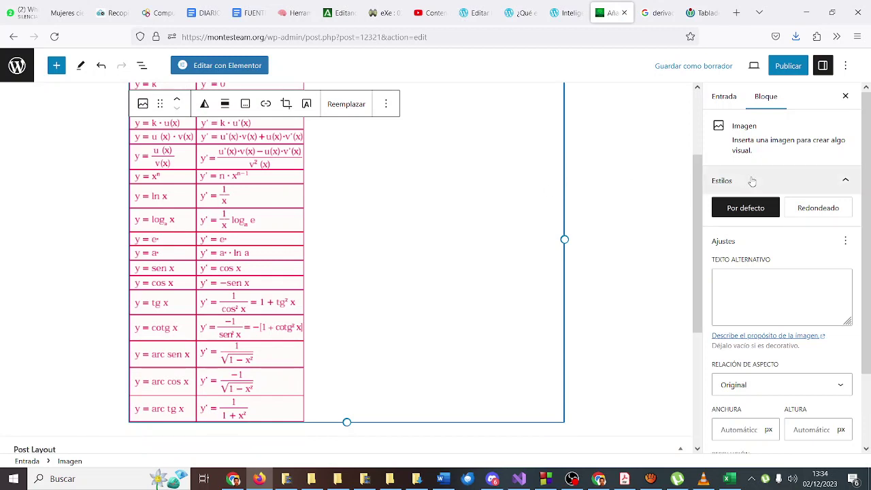
scroll(755, 225, down, 2)
scroll(758, 279, down, 1)
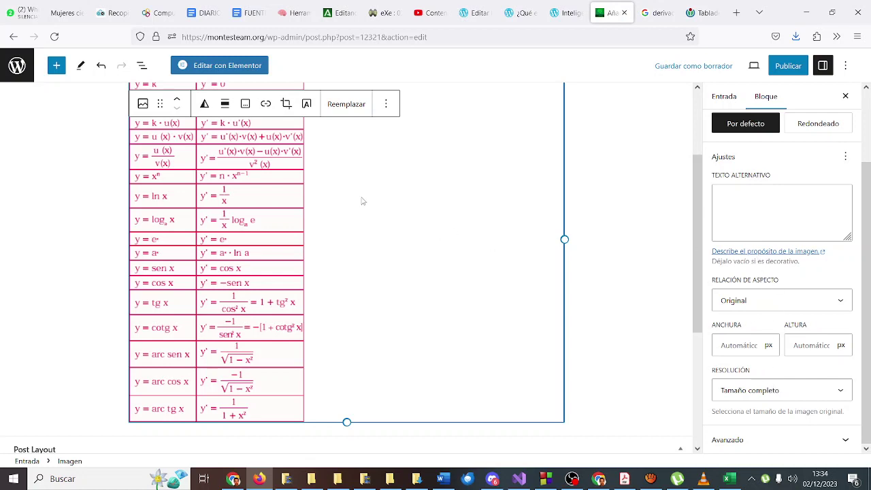
click(225, 103)
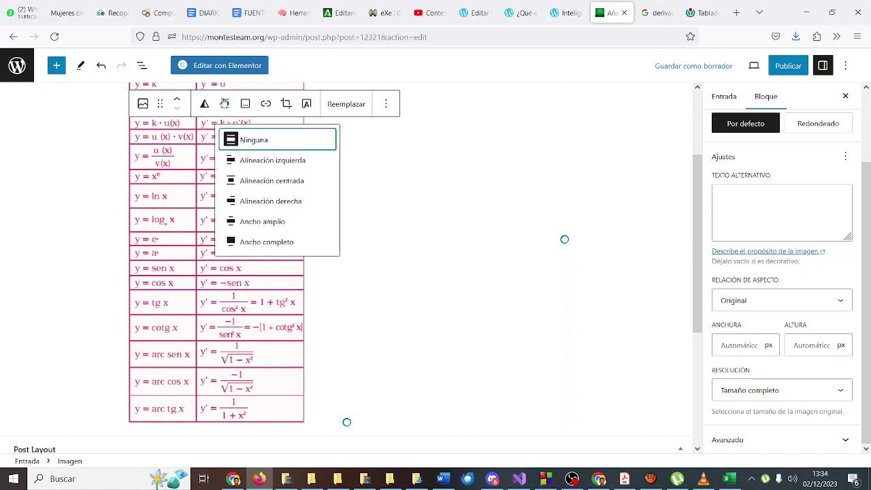
click(252, 180)
scroll(406, 253, up, 3)
scroll(407, 253, down, 3)
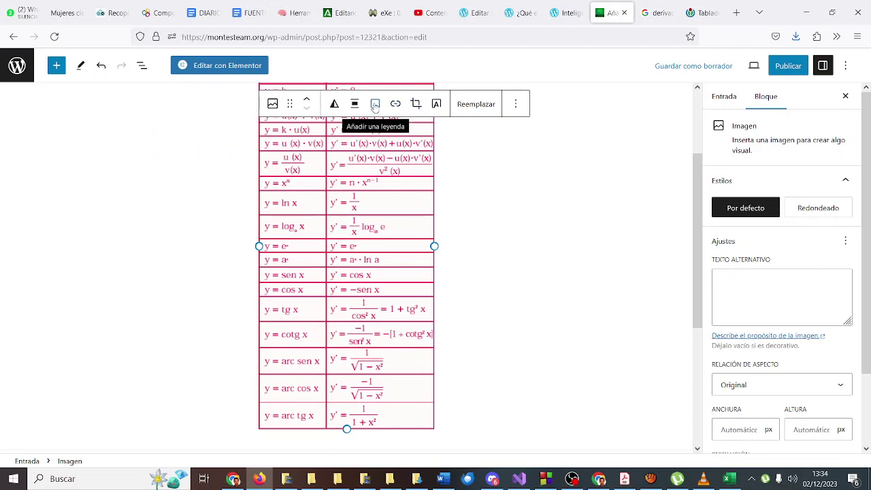
- Add the caption "Tabla de derivadas" to the image and start a new paragraph below it
click(375, 105)
scroll(386, 283, down, 4)
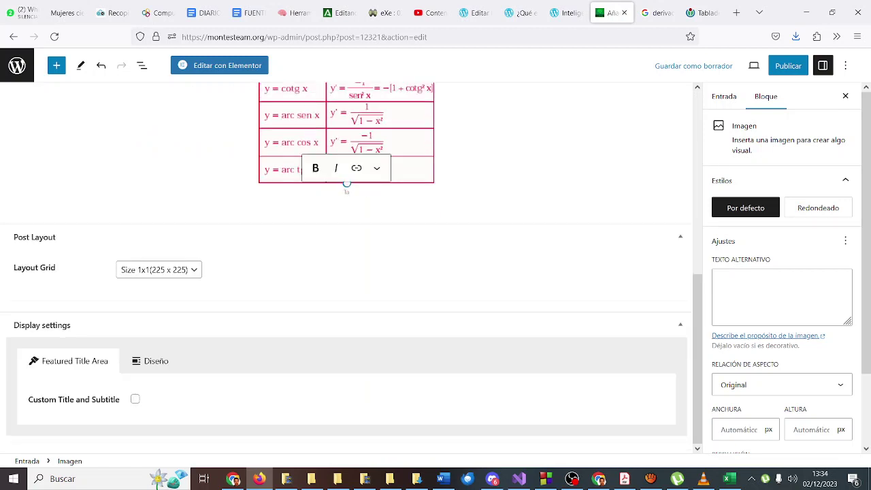
text(Tabla de derivadas)
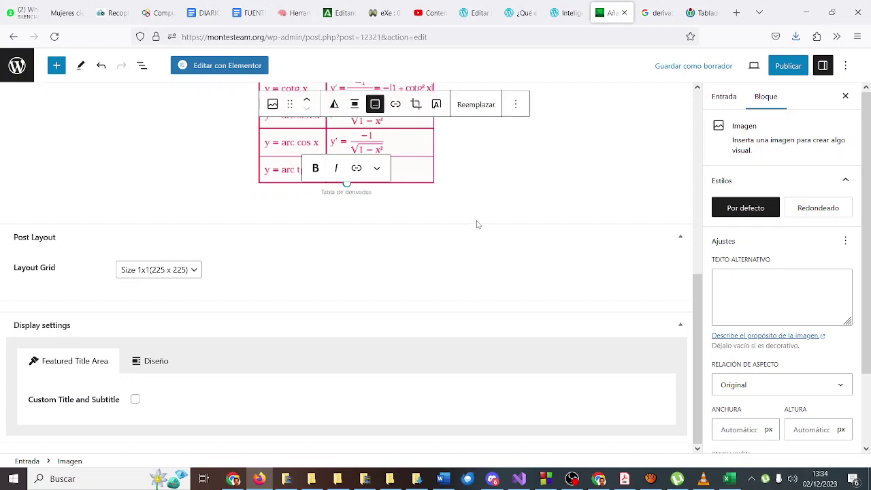
key(Return)
scroll(477, 224, up, 6)
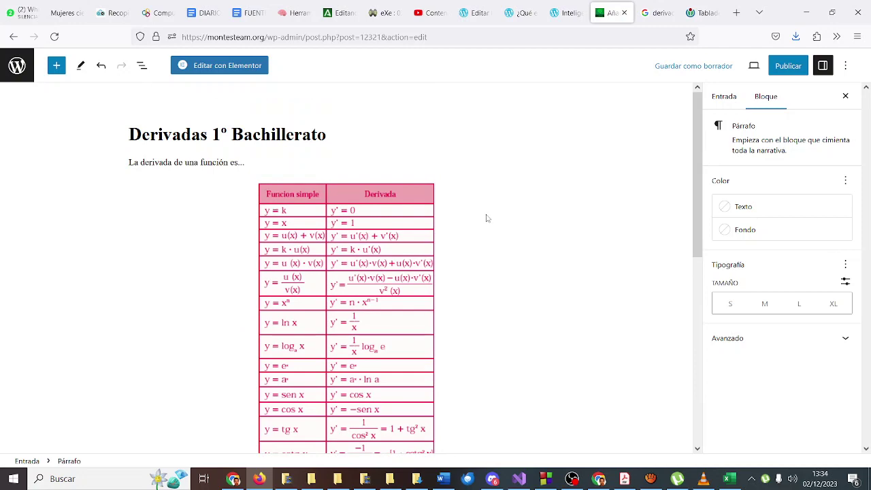
- Switch to the Google image results page and search the web for "youtube usero derivadas"
click(656, 12)
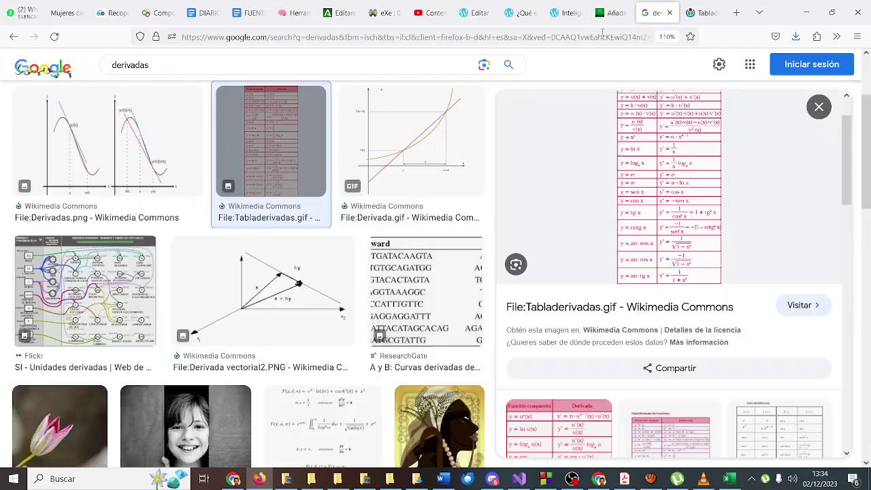
click(592, 37)
text(youtub)
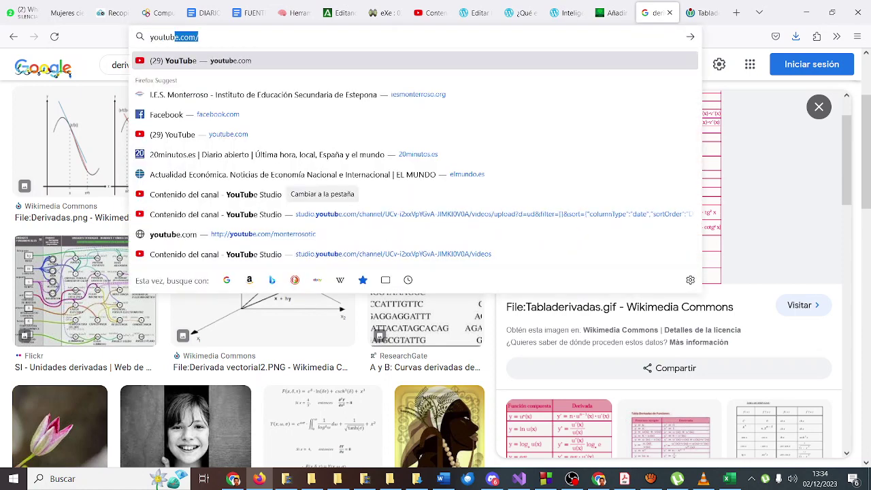
text(e usero derivadas)
key(Return)
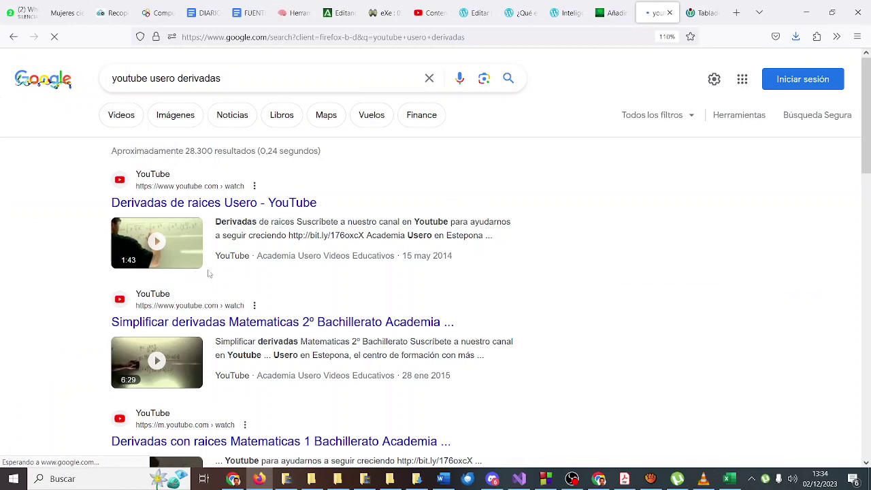
- Look through the video results and open the YouTube video "Derivada monomios y polinomios Matemáticas 1º Bachillerato"
scroll(306, 266, down, 3)
scroll(306, 266, down, 2)
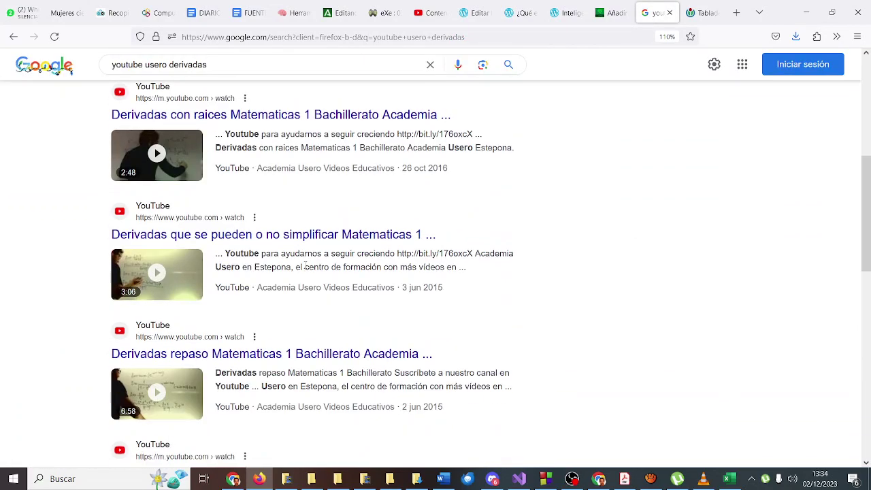
scroll(306, 269, up, 1)
scroll(306, 269, up, 1)
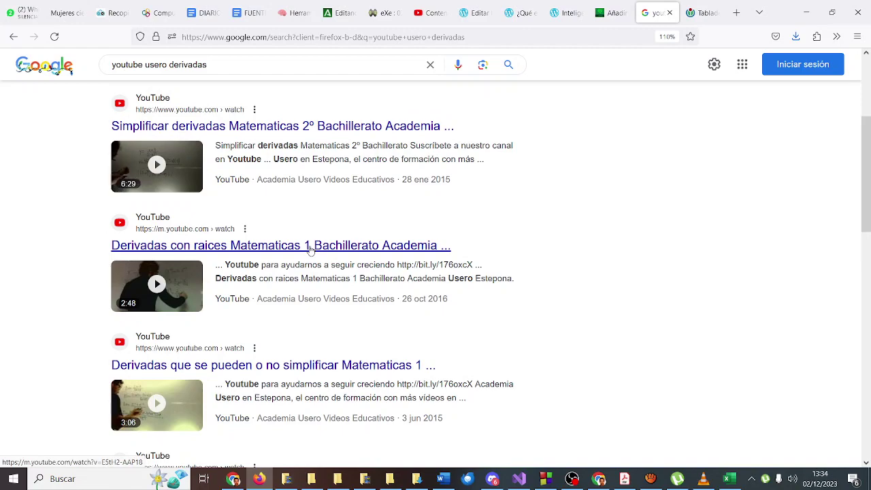
scroll(309, 249, down, 4)
scroll(310, 249, down, 5)
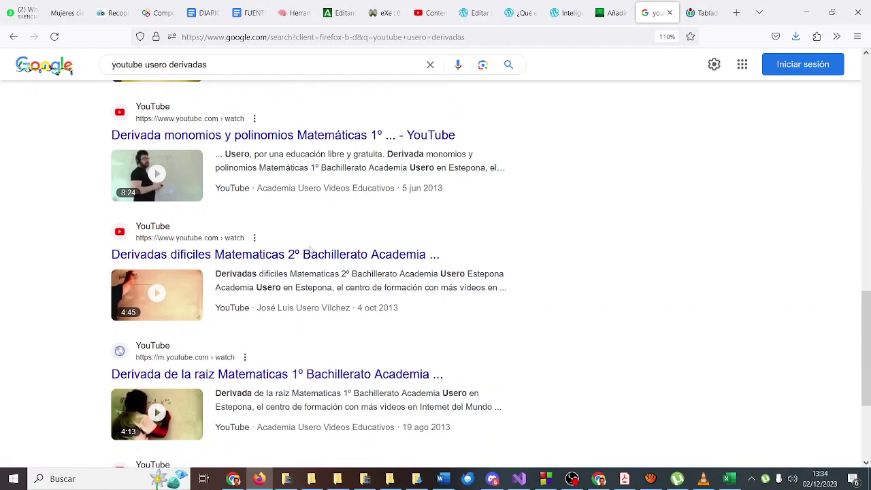
scroll(310, 249, up, 1)
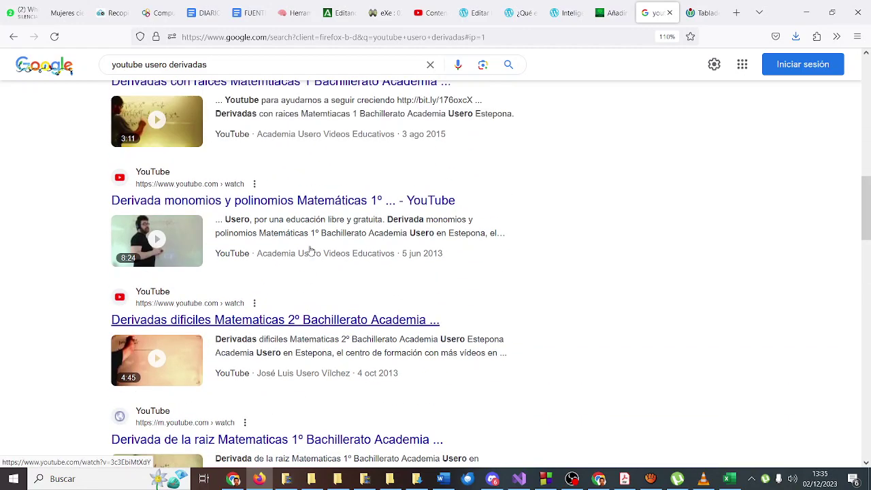
click(328, 210)
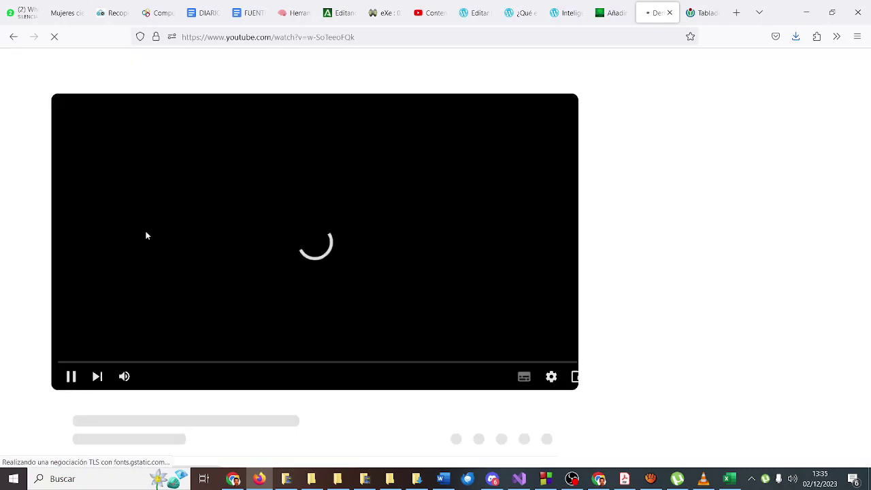
- Pause the advert on the YouTube video page and try to copy the video's URL from the player
click(71, 379)
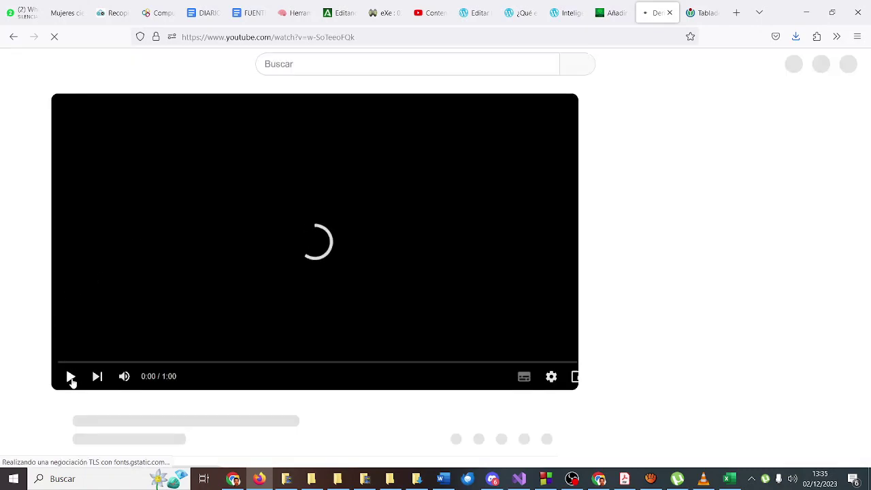
click(72, 378)
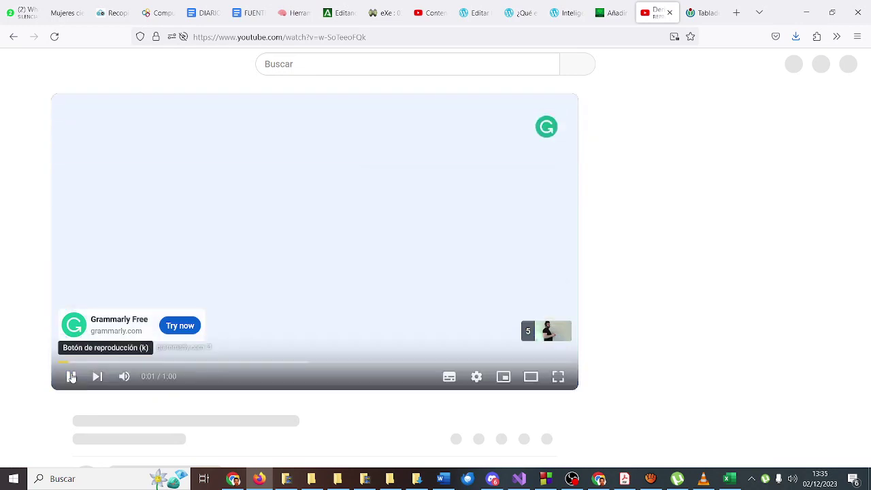
click(71, 377)
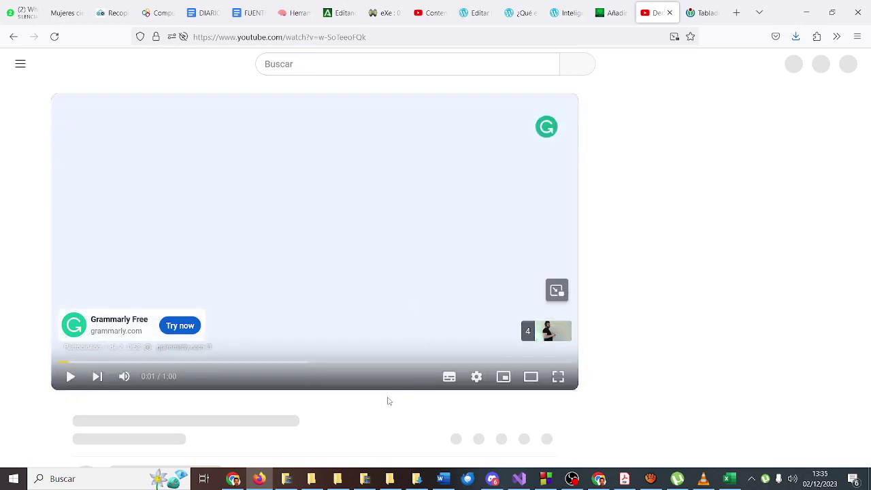
click(66, 378)
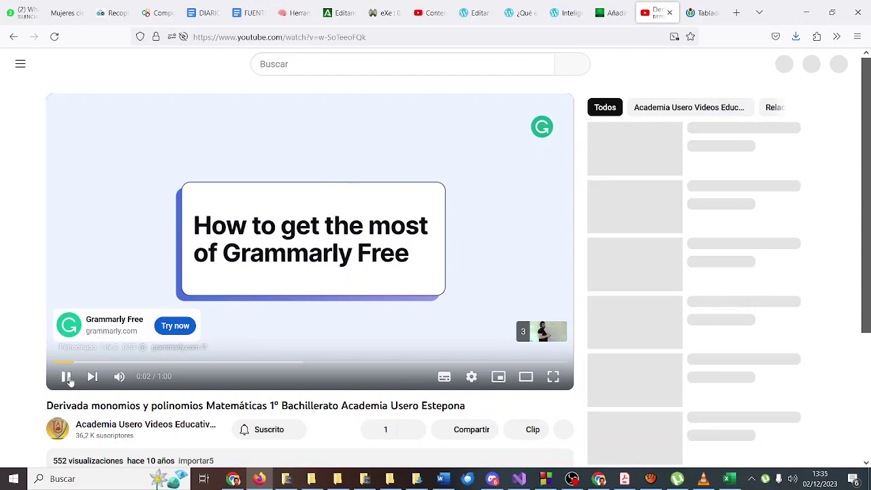
click(67, 377)
scroll(399, 381, down, 1)
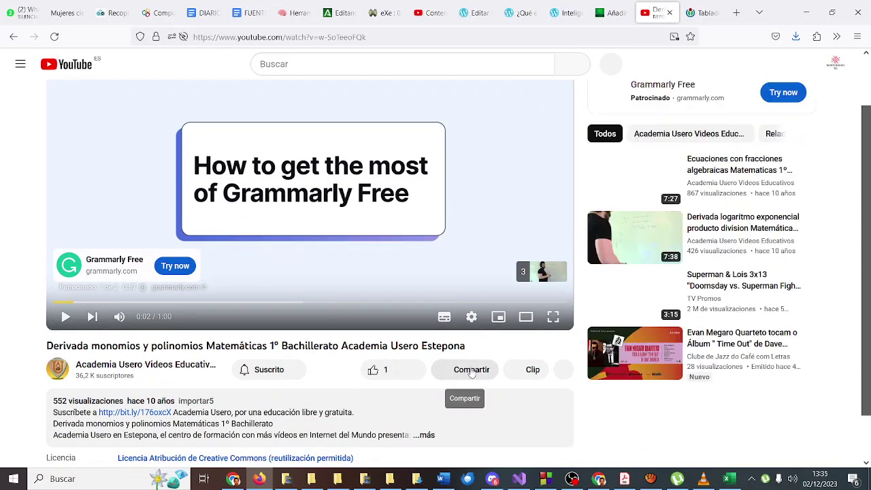
right_click(479, 216)
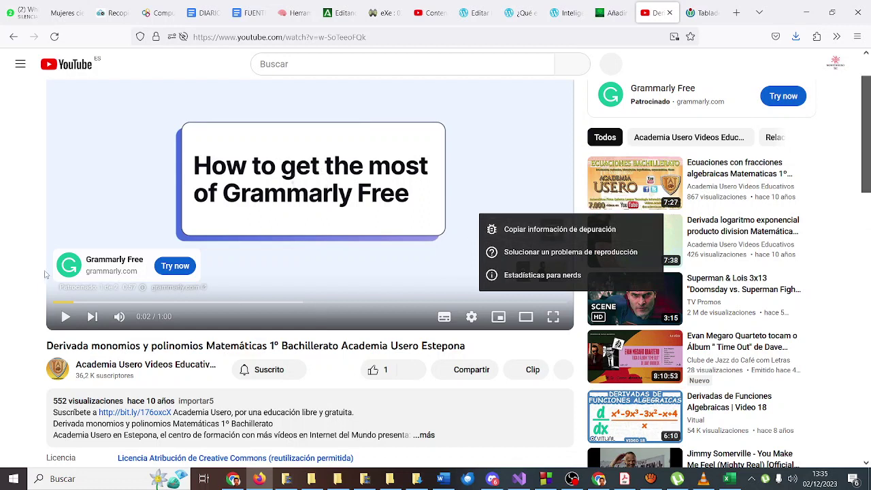
click(265, 273)
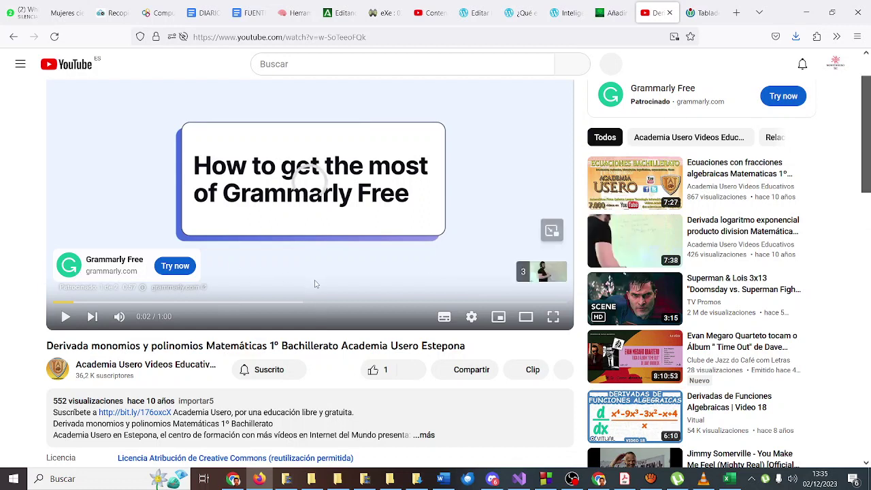
- Skip the advert, pause the derivatives video at its start and copy the video's URL
click(67, 319)
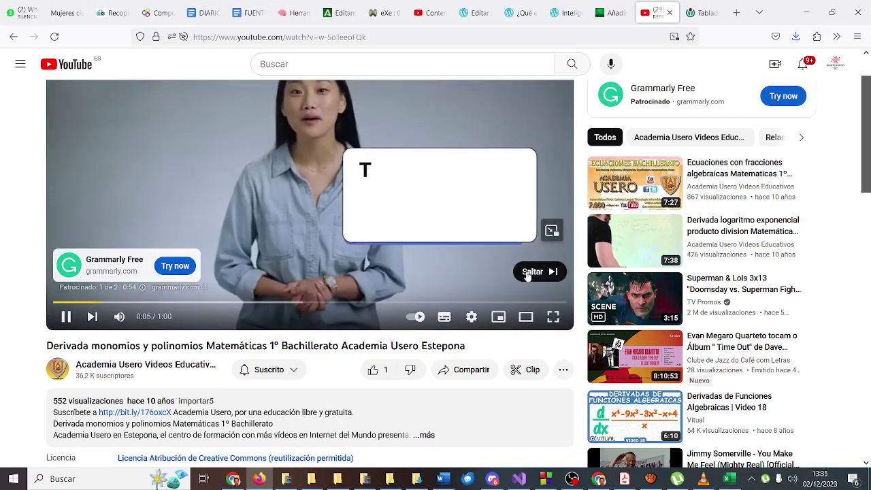
click(532, 271)
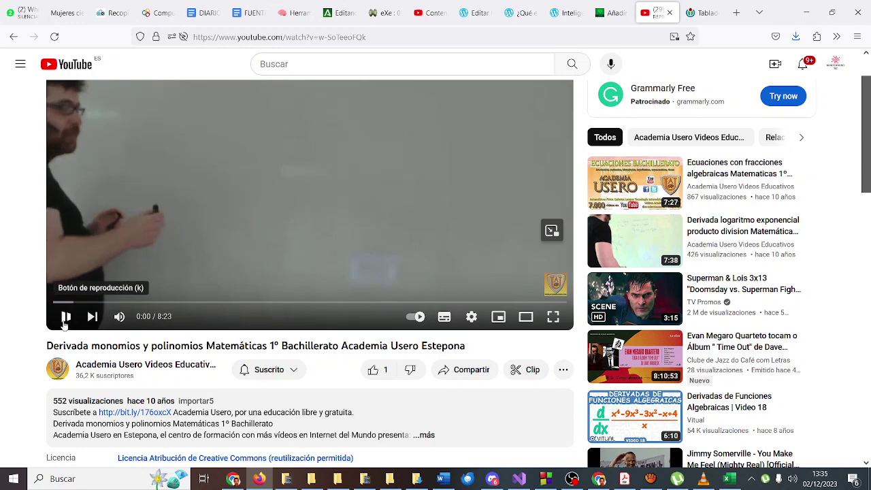
click(65, 318)
right_click(251, 197)
click(289, 237)
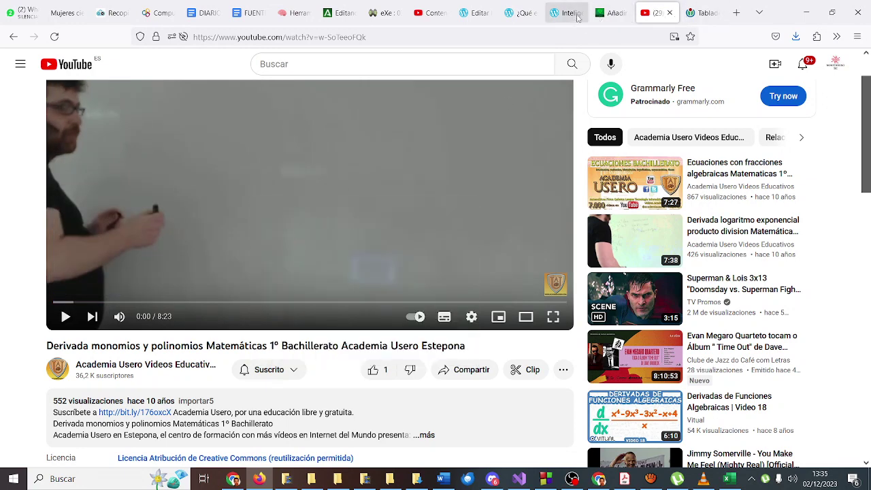
- Switch to the WordPress post, add the paragraph "Aquí tienes un vídeo explicando las derivadas:" below the image and start a new one
click(609, 15)
scroll(273, 232, down, 5)
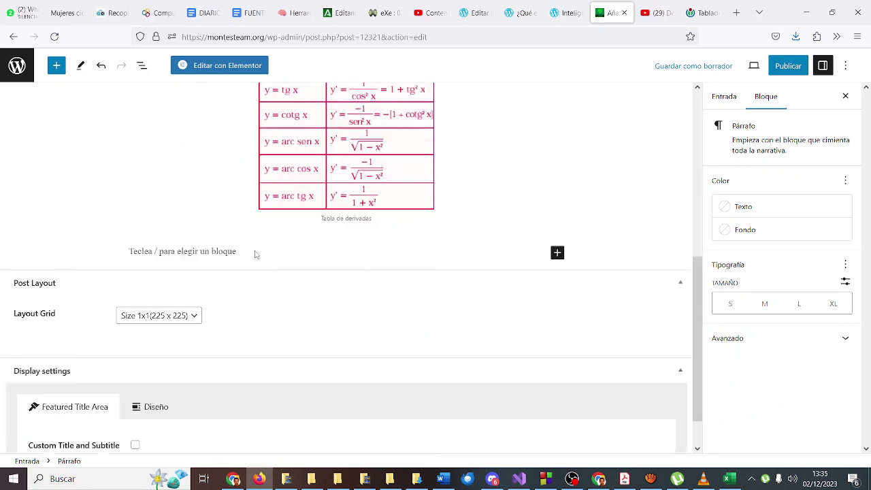
text(Aqu)
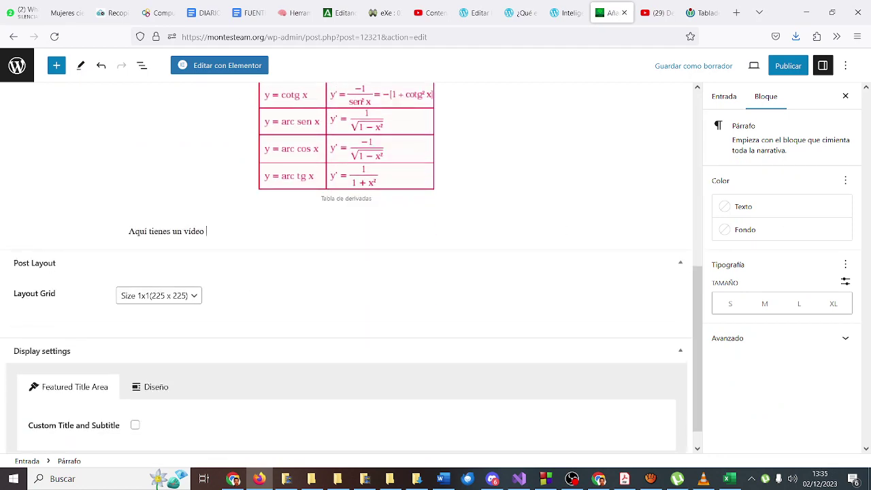
text(í tienes un vídeo explicando)
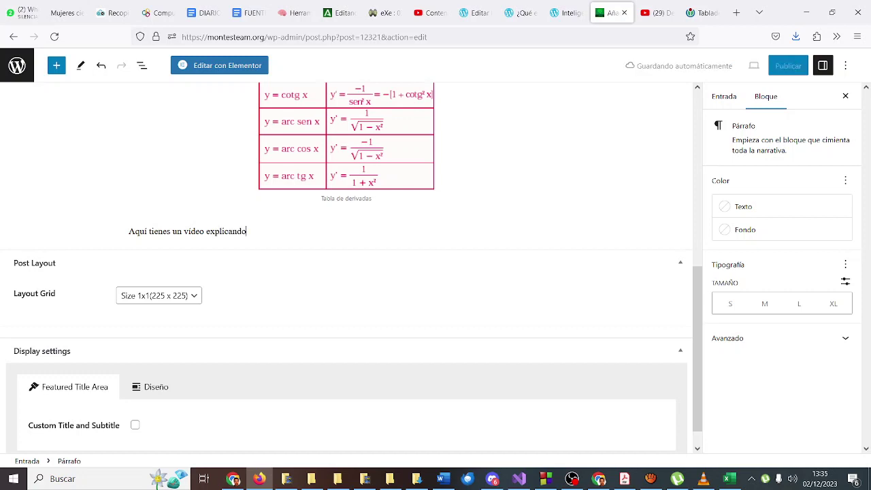
text( las derivads)
key(Return)
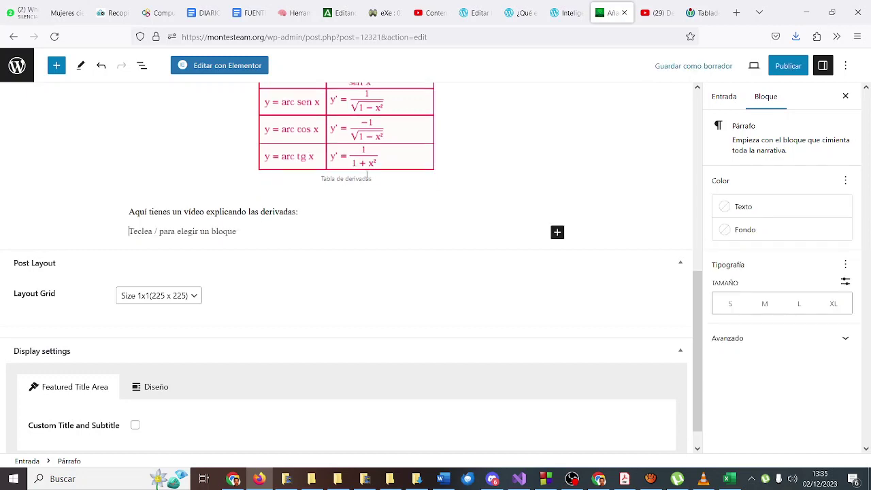
- Return to the derivatives table's Wikimedia Commons file page and examine its web-use options and licensing section
click(699, 15)
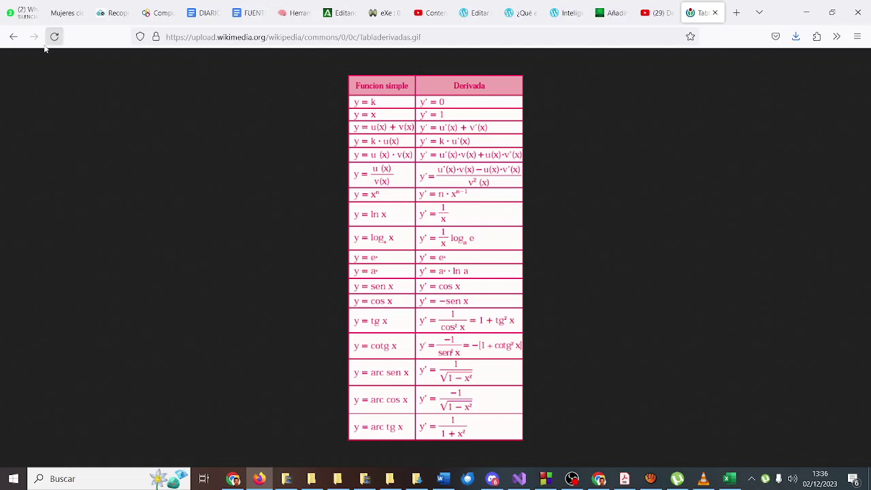
click(14, 36)
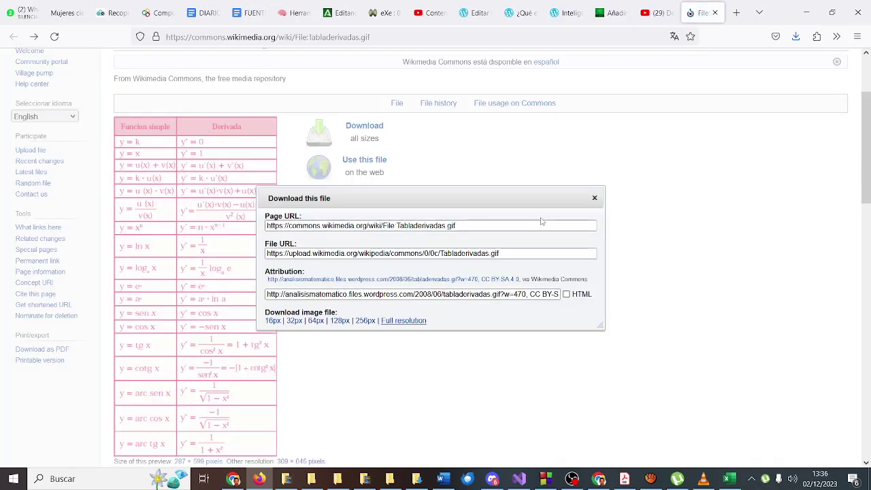
click(594, 198)
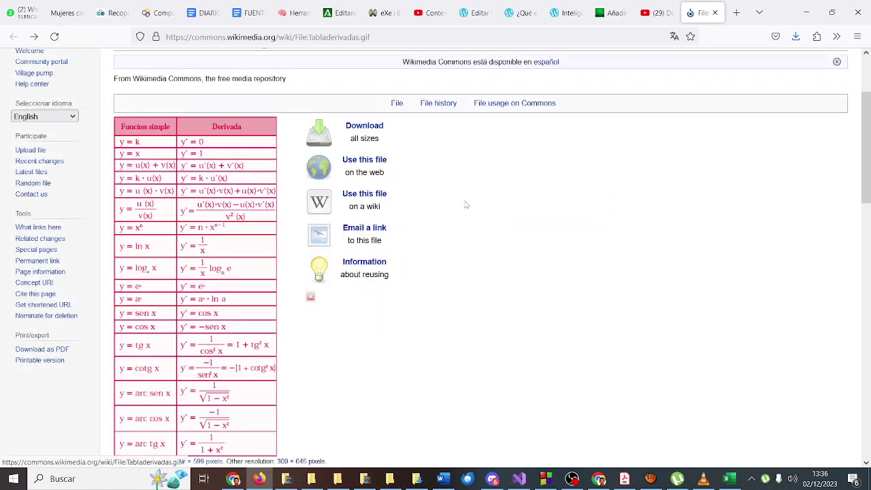
click(367, 162)
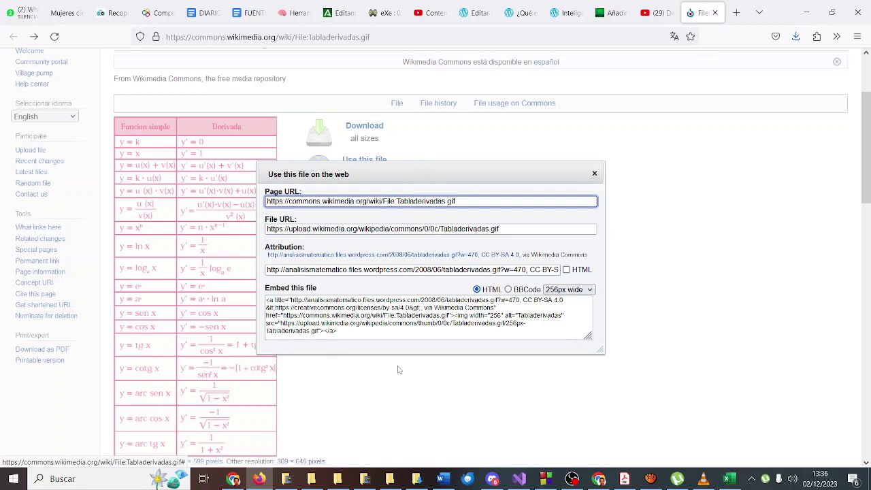
click(594, 174)
scroll(375, 306, down, 4)
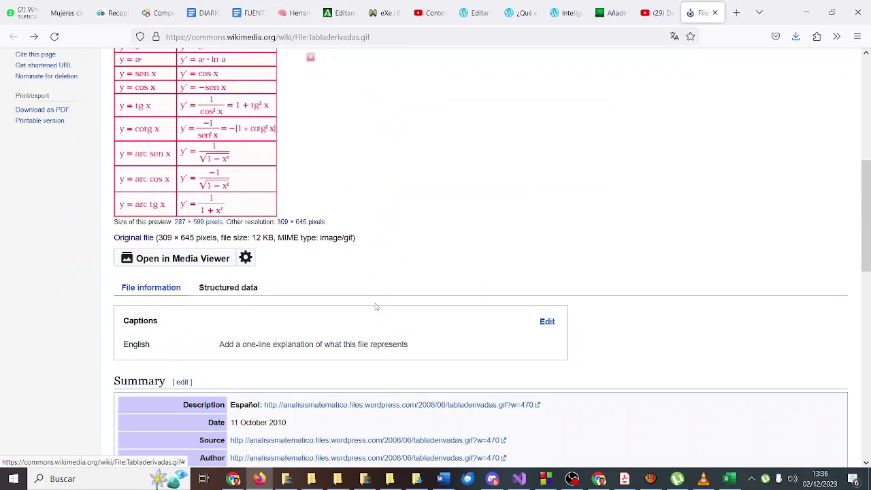
scroll(375, 307, down, 5)
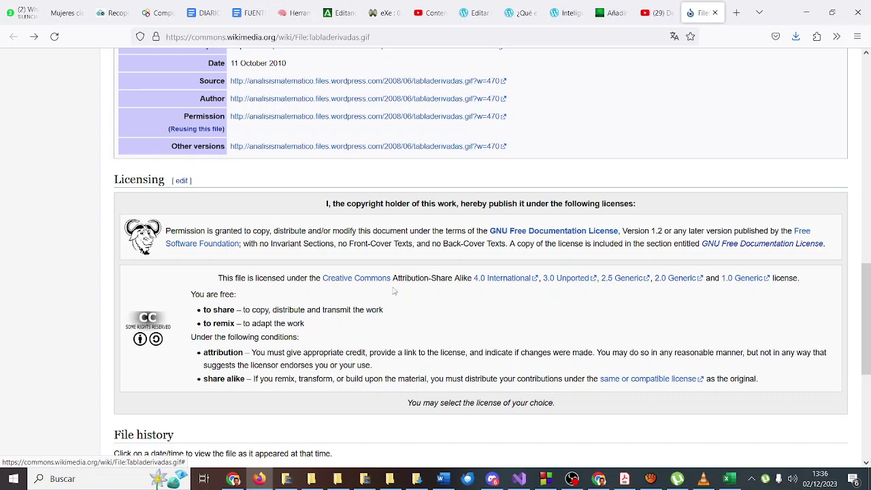
- Copy the licence name from Wikimedia Commons and append "(Creative Commons Attribution-Share Alike 4.0 International)" to the image caption in the WordPress post
mouse_move(217, 281)
mouse_down()
mouse_move(270, 279)
mouse_move(222, 279)
mouse_up()
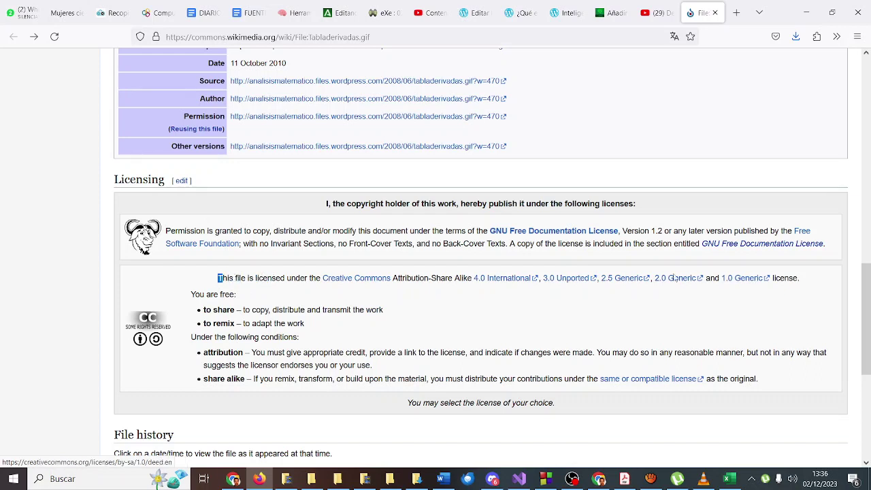
click(371, 290)
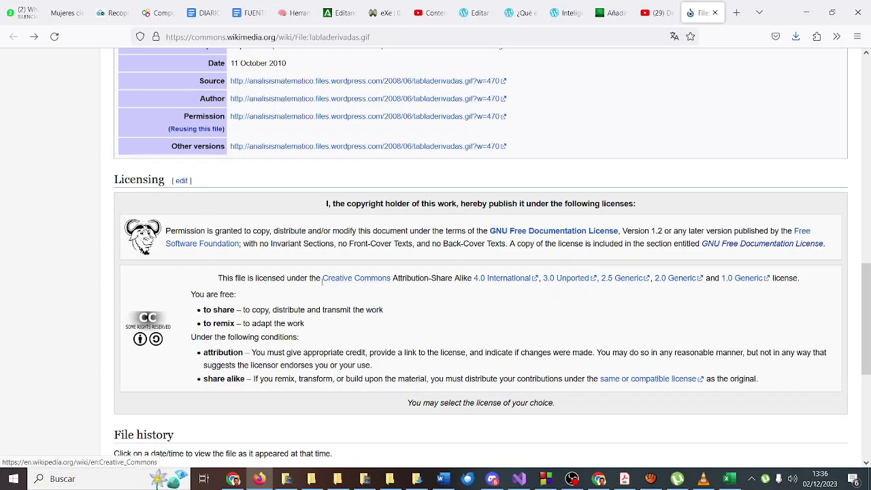
drag(320, 279, 531, 281)
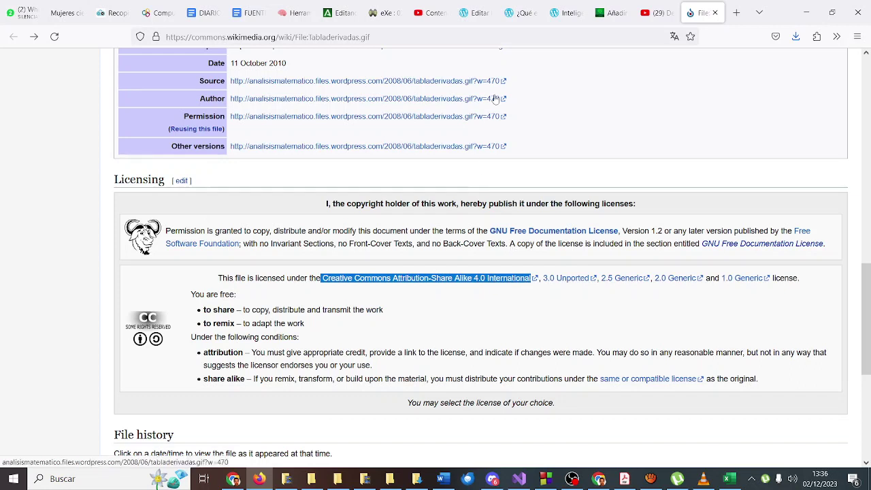
click(611, 12)
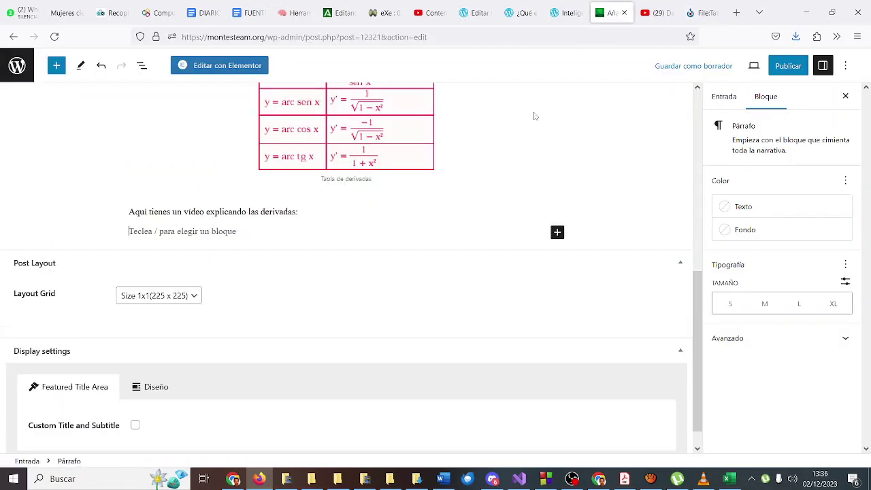
click(375, 179)
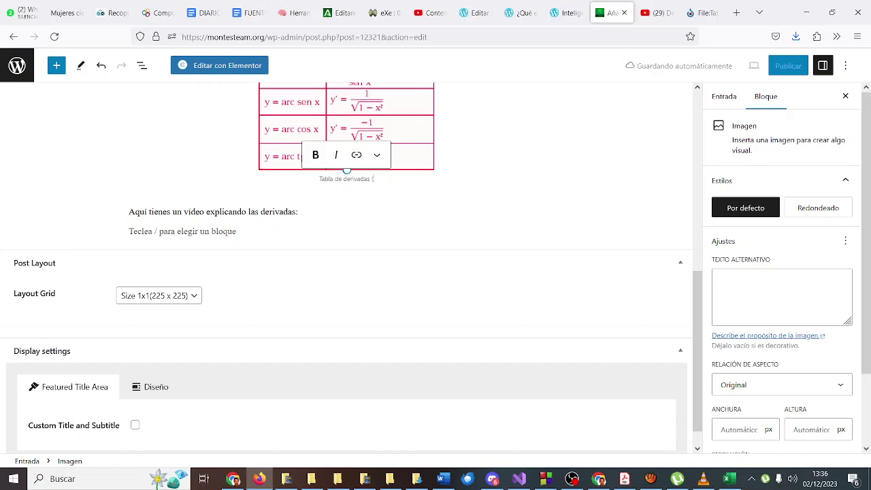
text((Creative Commons Attribution-Share Alike 4.0 International)
text())
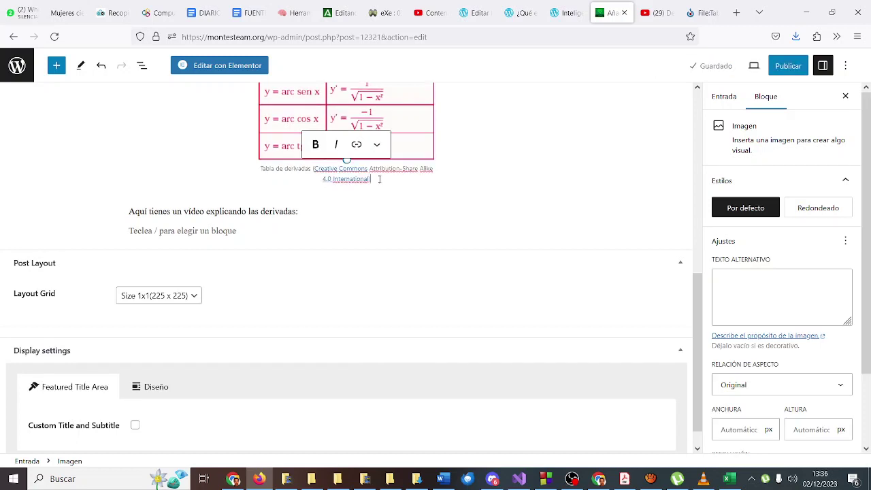
- Select the empty paragraph below the video sentence, copy the derivatives video's URL from YouTube and return to the WordPress post
click(236, 232)
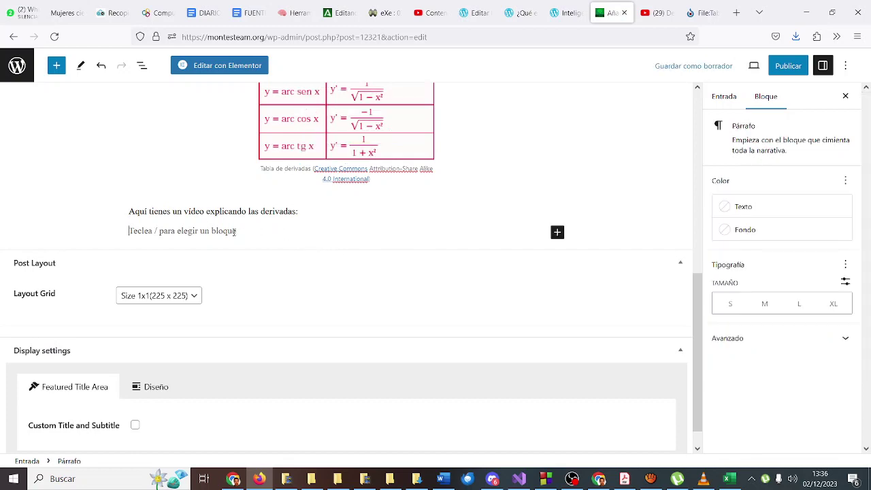
click(641, 21)
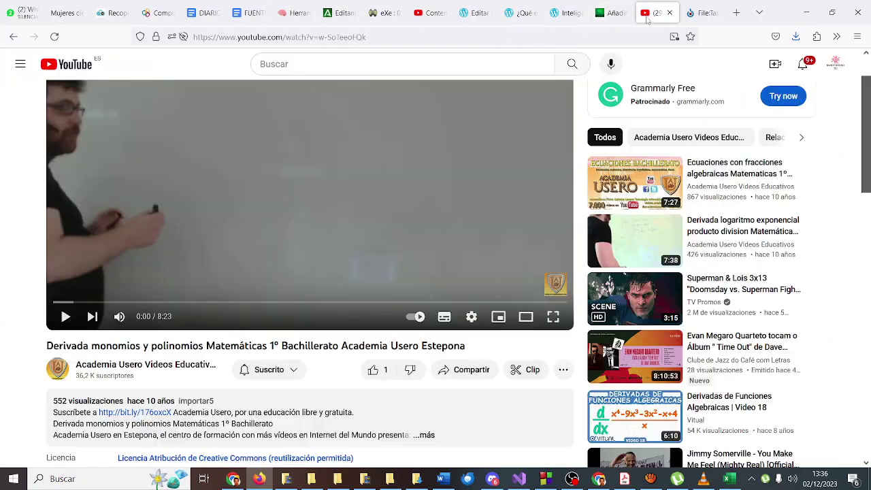
right_click(356, 182)
click(402, 222)
click(610, 13)
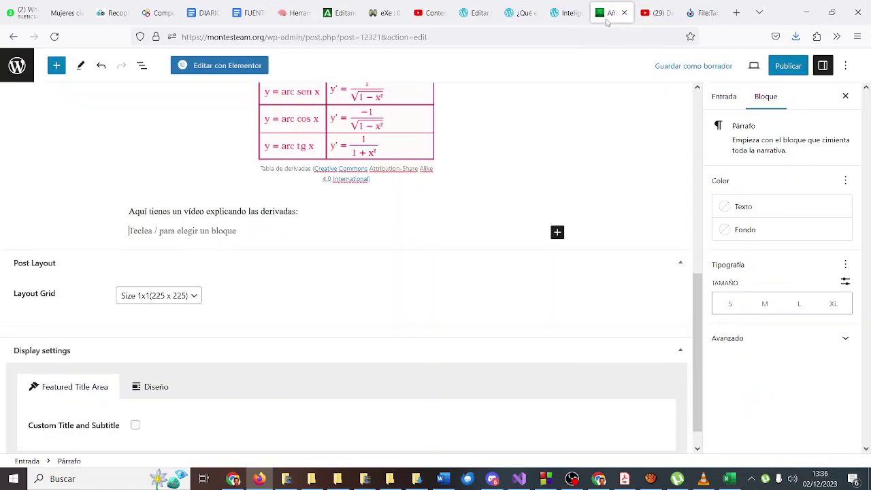
- Insert a Video block below the sentence "Aquí tienes un vídeo explicando las derivadas:"
click(558, 232)
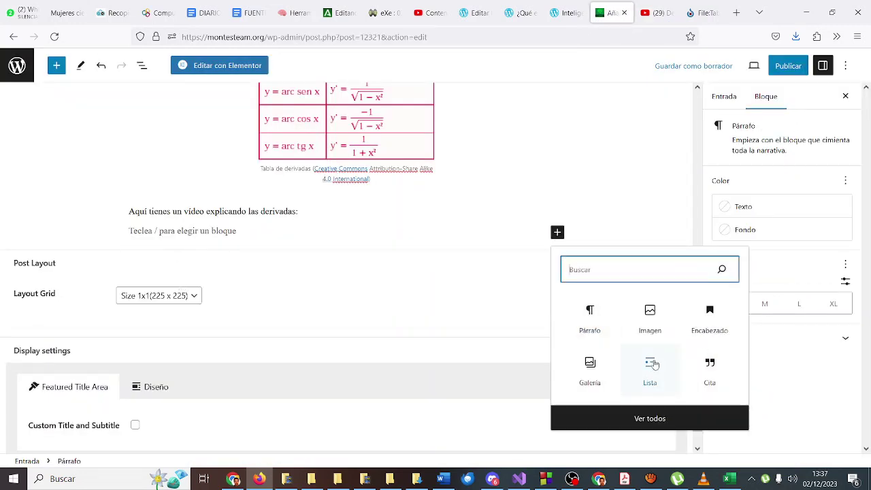
click(640, 417)
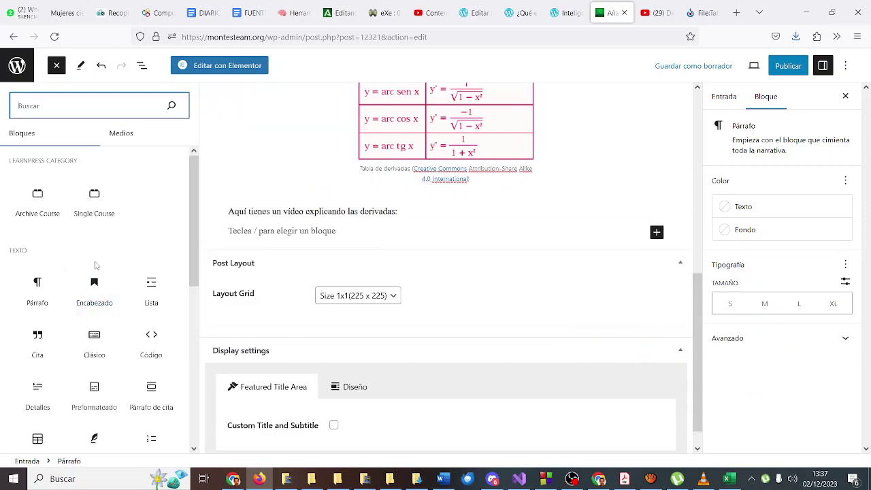
scroll(95, 265, down, 10)
scroll(97, 267, up, 2)
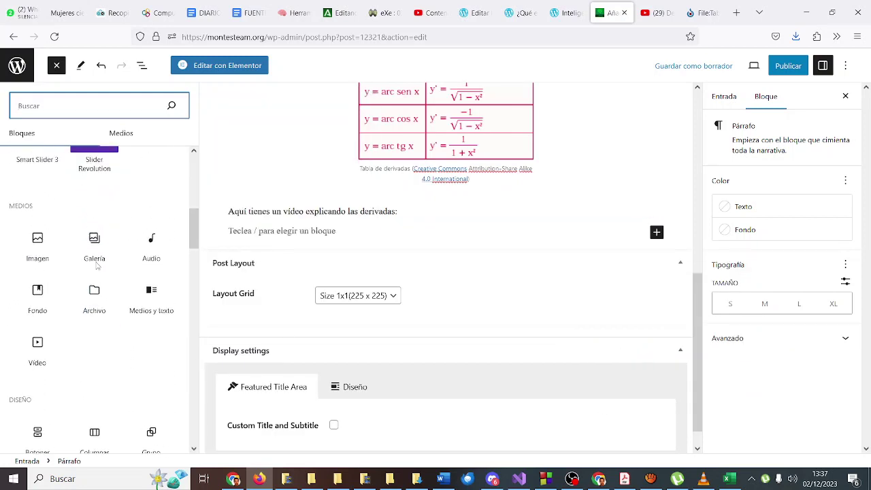
click(38, 347)
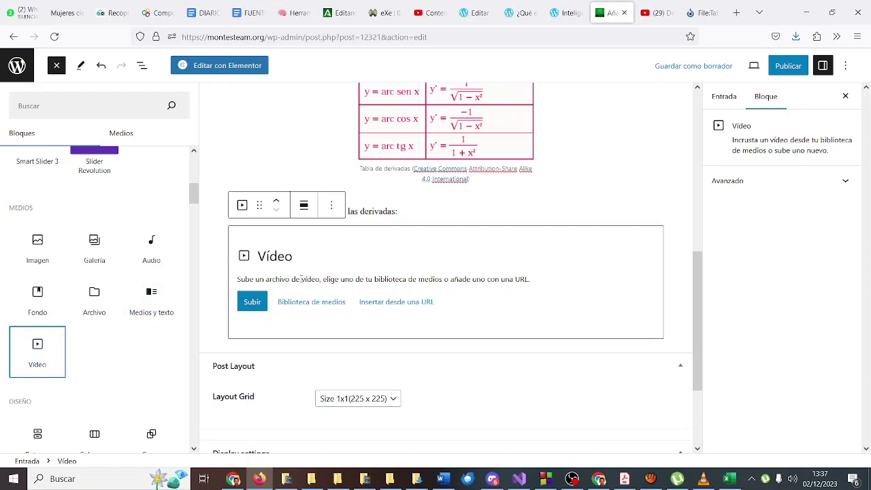
- Embed the derivatives video in the Video block from its copied YouTube URL and deselect the block
click(377, 306)
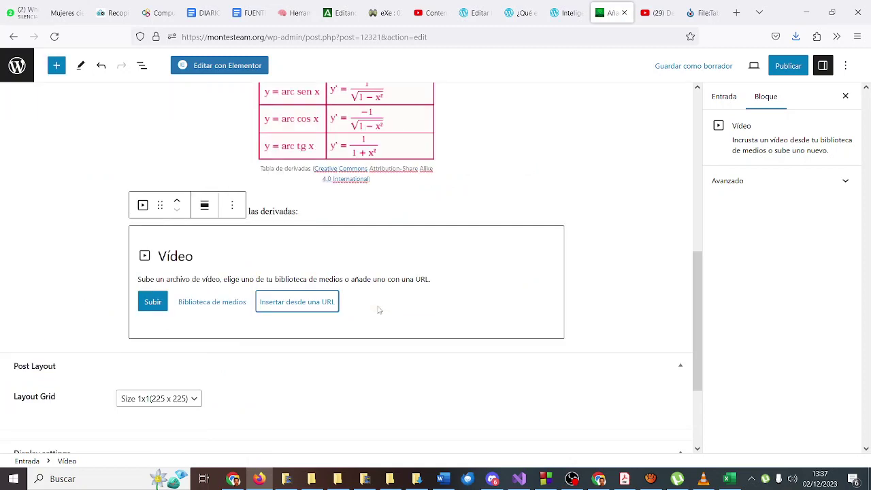
click(316, 302)
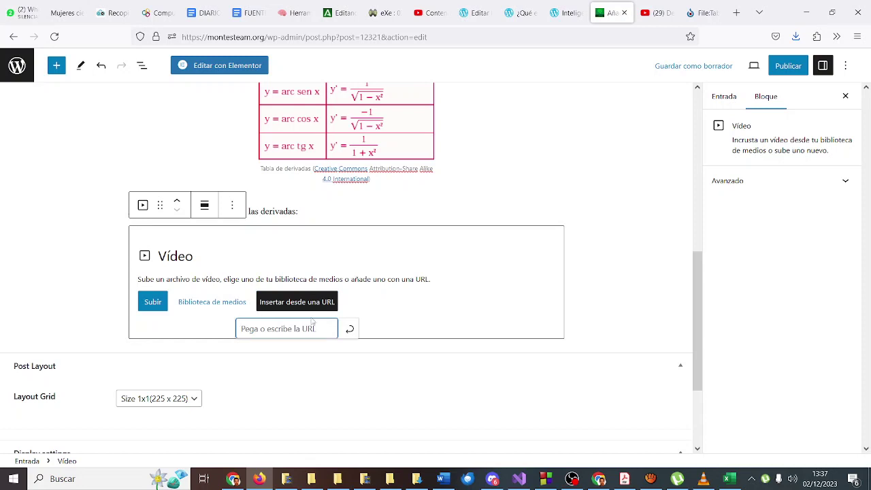
text(https://youtu.be/w-SoIeeolQk)
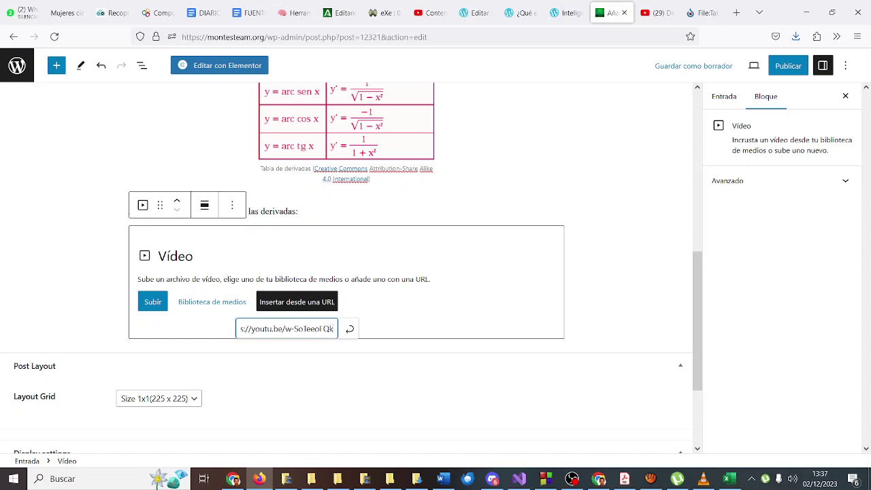
key(Return)
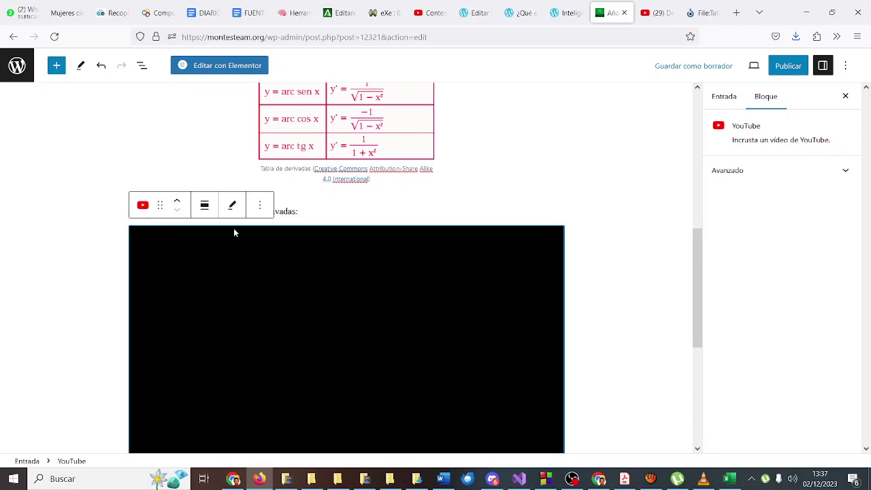
click(573, 287)
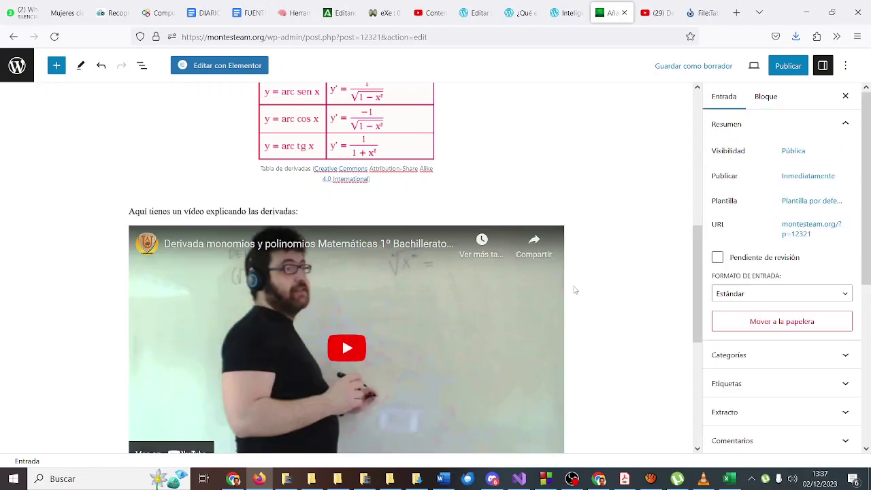
- Review the whole post from its title through the derivatives table and caption to the embedded video
scroll(575, 292, down, 1)
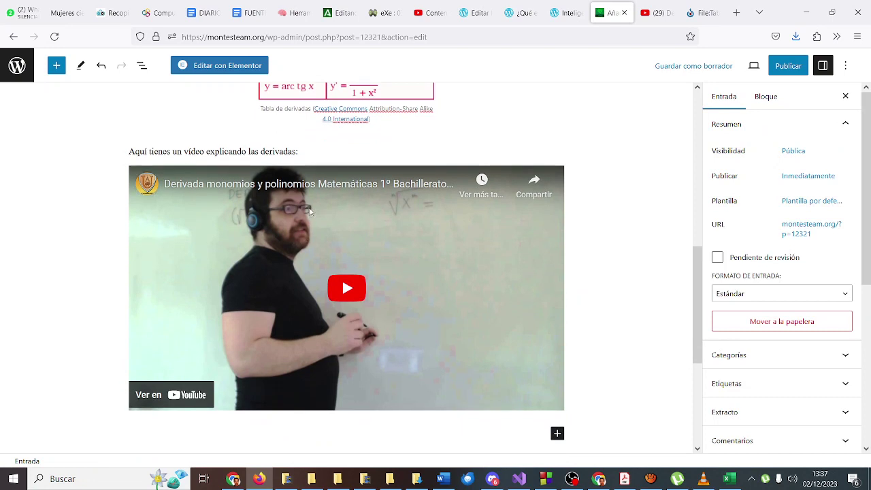
scroll(309, 211, down, 1)
scroll(310, 211, down, 1)
scroll(312, 210, up, 5)
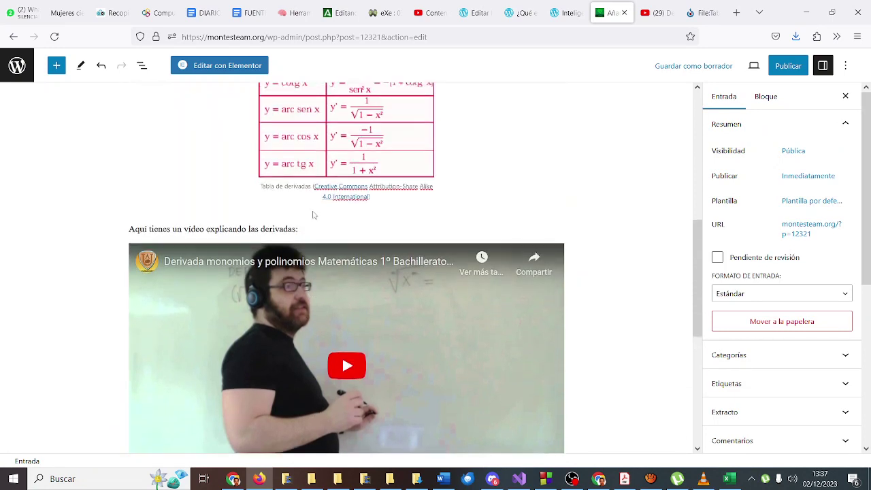
scroll(313, 215, up, 1)
scroll(313, 215, up, 1)
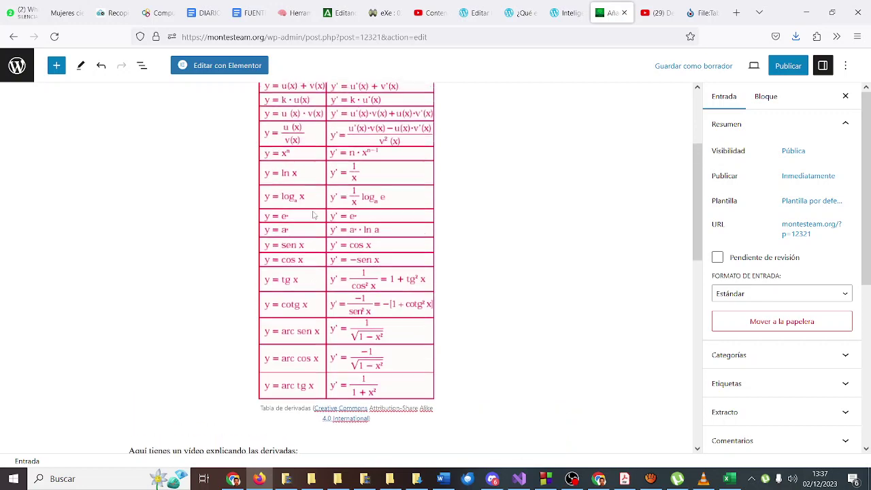
scroll(314, 215, up, 2)
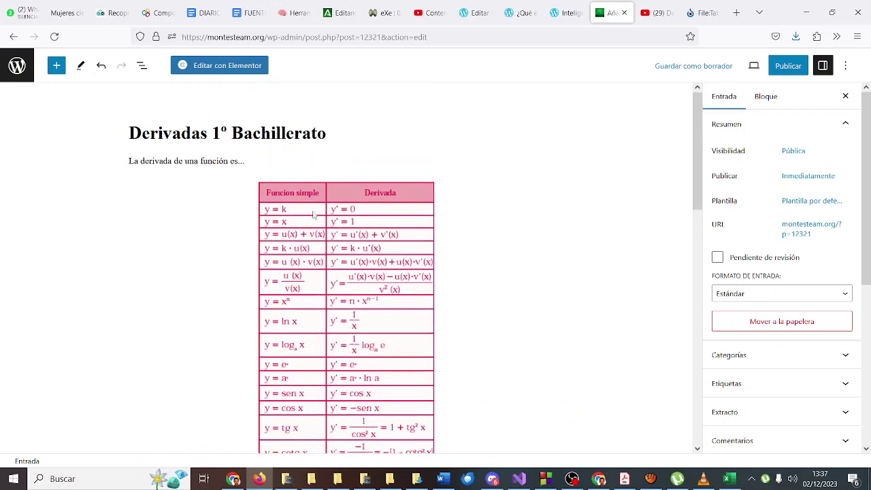
scroll(313, 215, down, 5)
scroll(315, 215, up, 4)
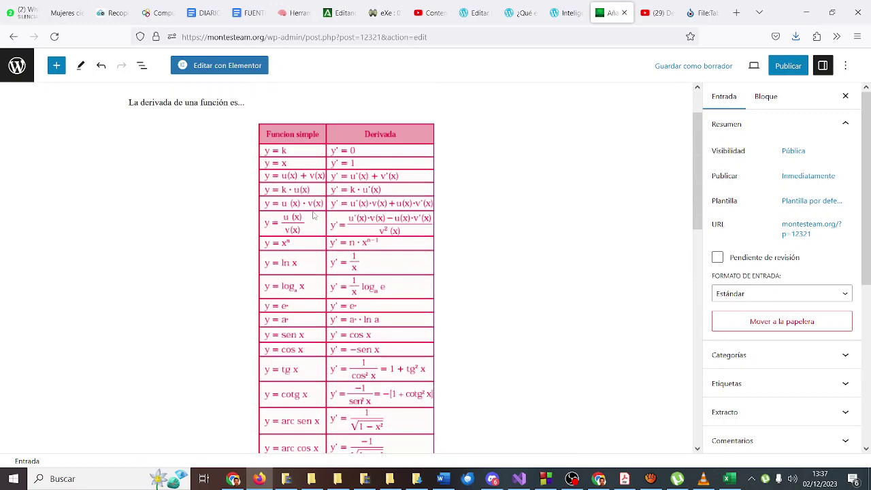
scroll(313, 215, down, 1)
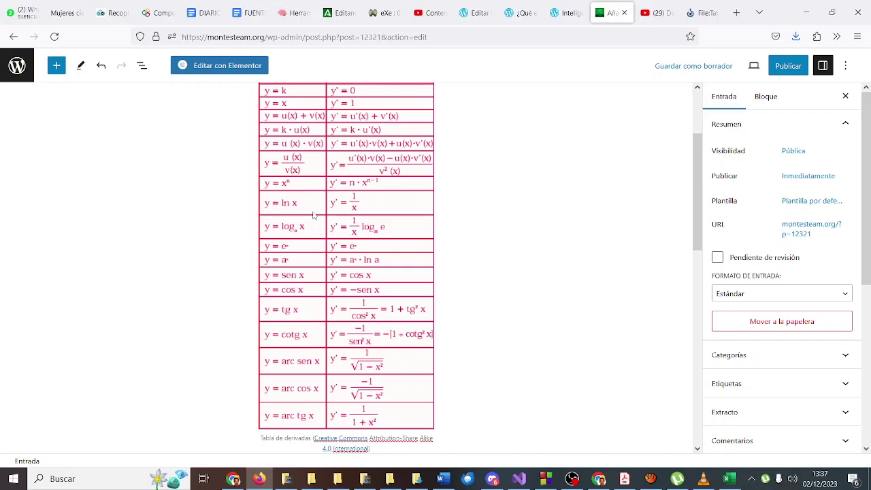
scroll(314, 215, down, 8)
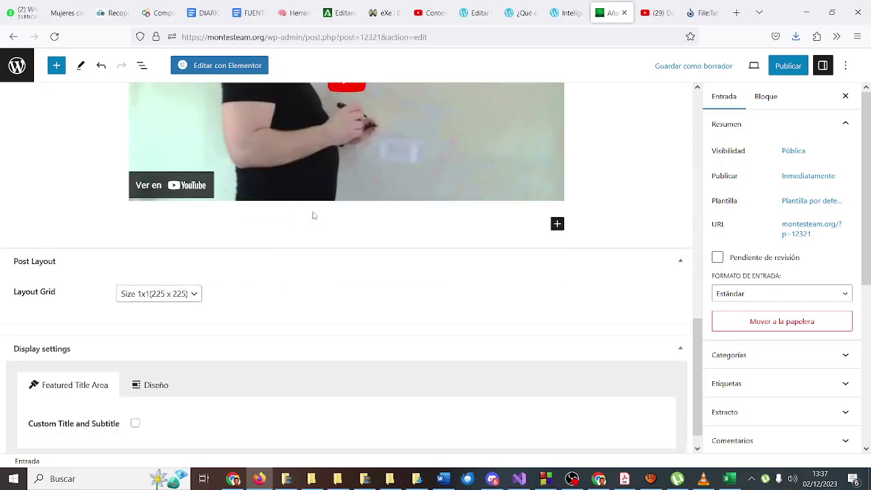
- Search the web for "tabla de derivadas en pdf" in a new browser tab
click(736, 12)
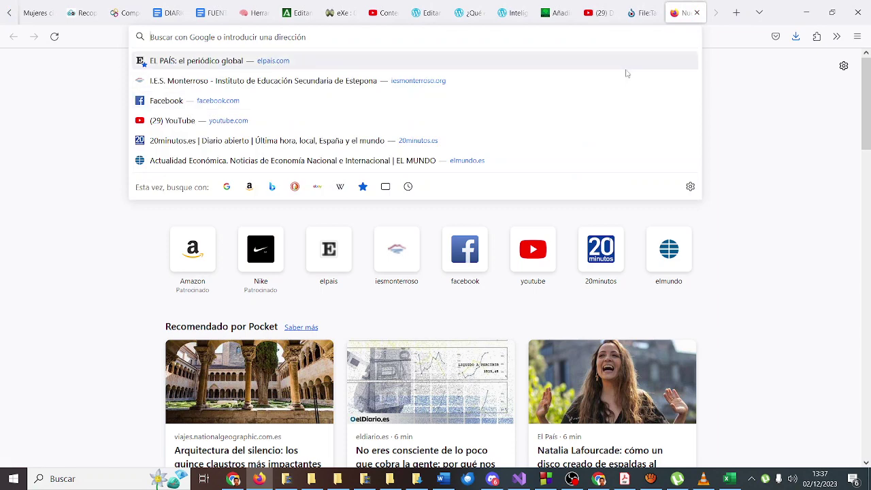
text(tabla de der)
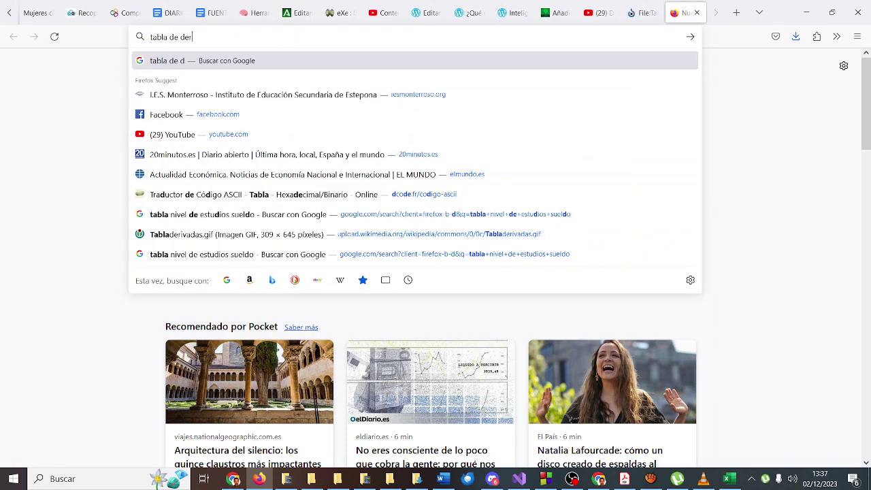
text(ivadas)
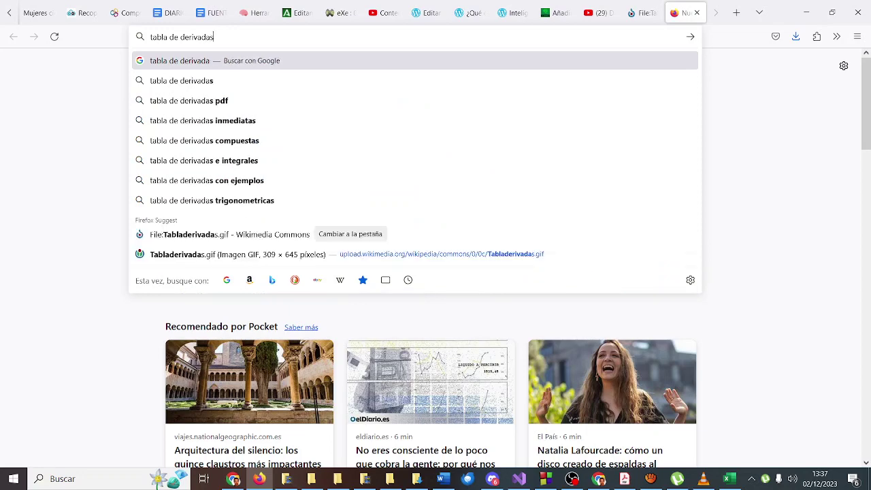
text( en pdf)
key(Return)
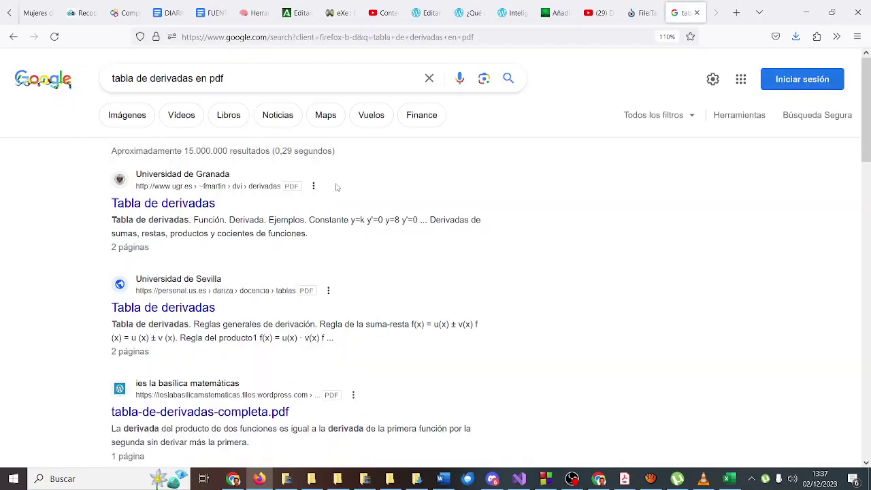
- Try the Universidad de Granada result, then open the Universidad de Sevilla "Tabla de derivadas" PDF instead and look through it
click(180, 206)
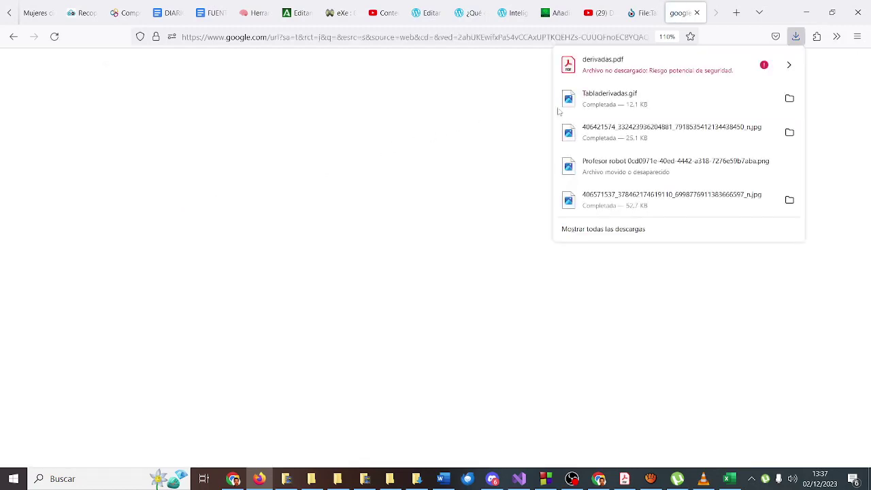
click(14, 36)
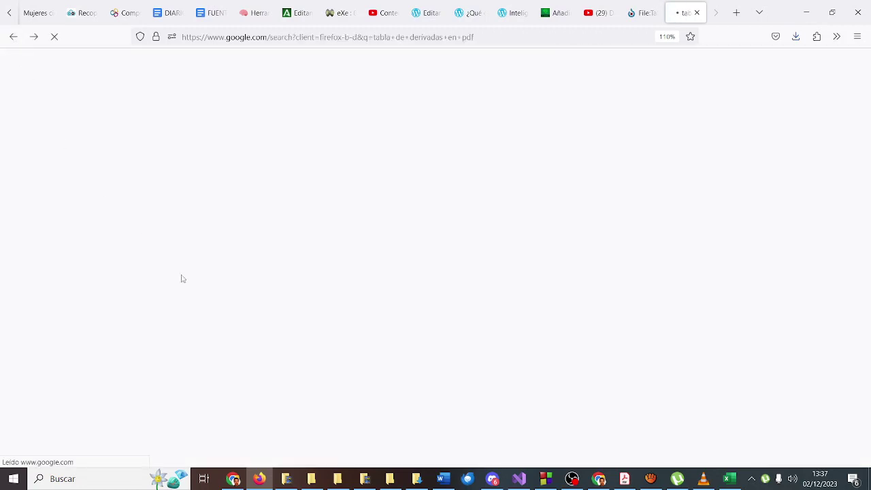
scroll(279, 302, down, 2)
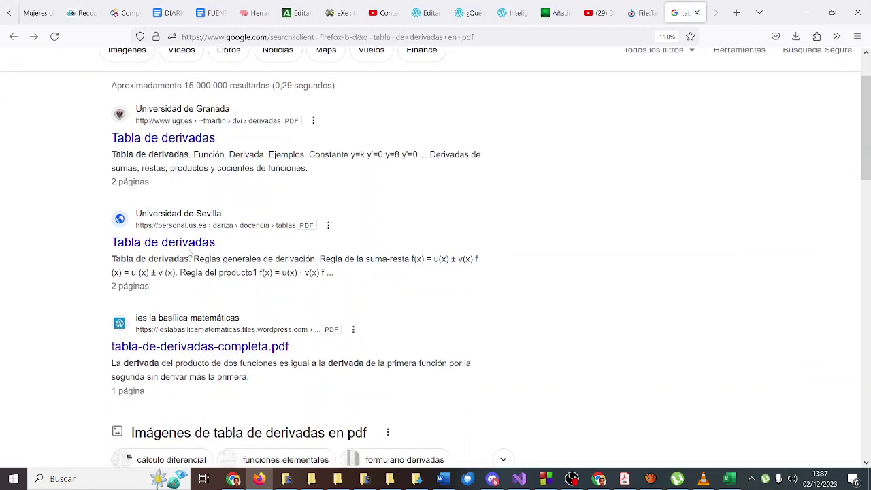
click(188, 246)
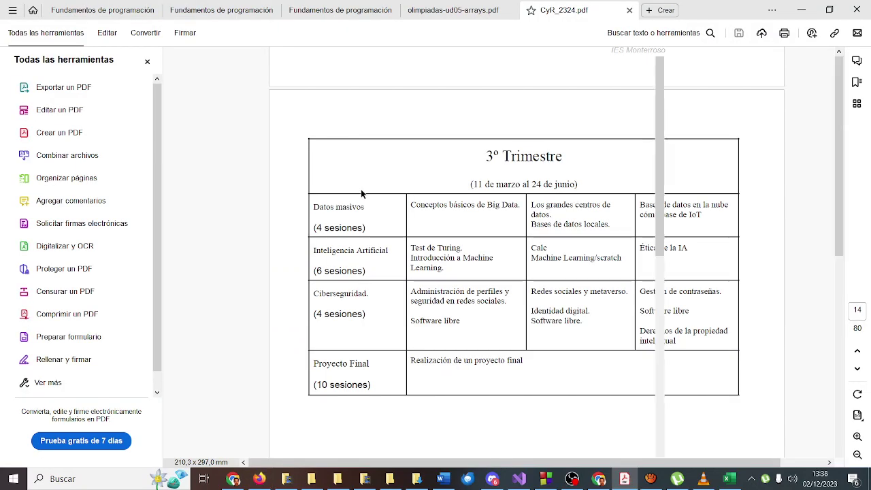
scroll(371, 167, down, 8)
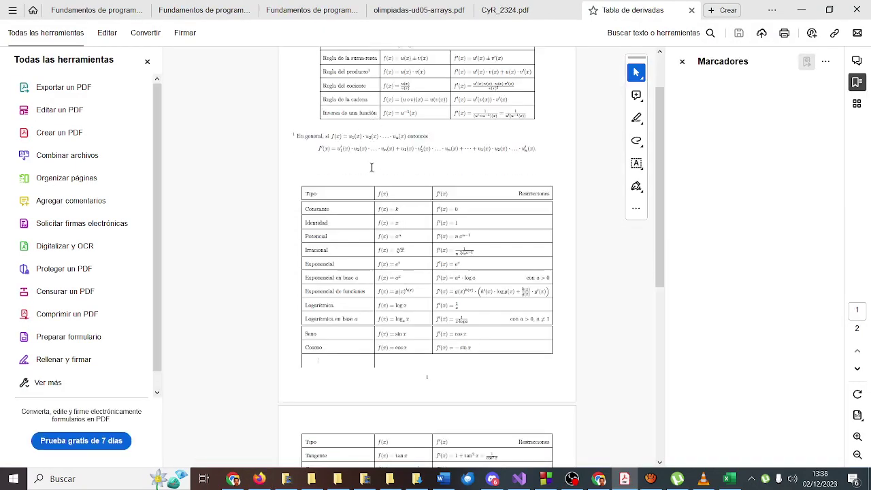
scroll(371, 167, down, 2)
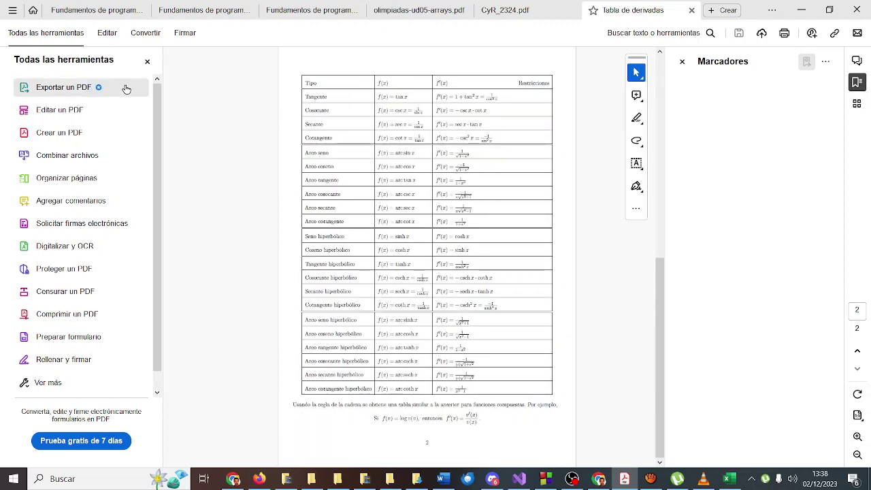
- Save the PDF from Acrobat as tabla_derivadas.pdf in C:\2324\clases\ud03-diseñoweb and return to the WordPress post in Firefox
click(13, 13)
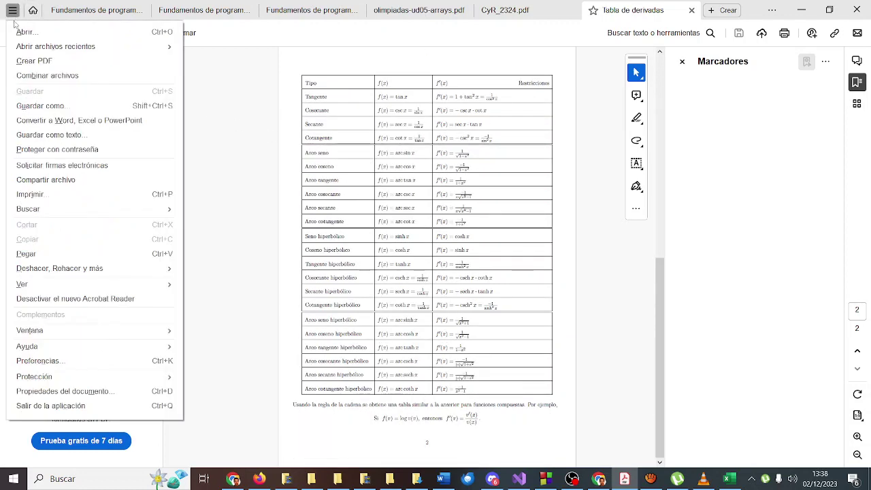
click(78, 108)
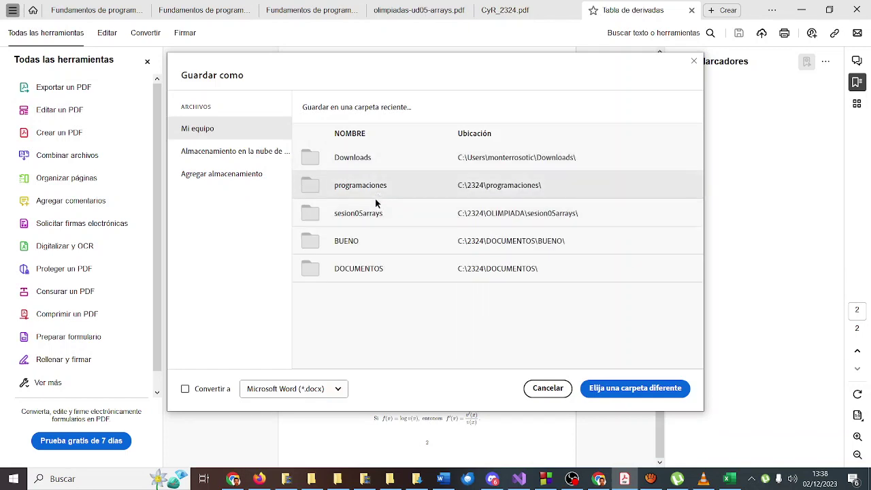
click(367, 268)
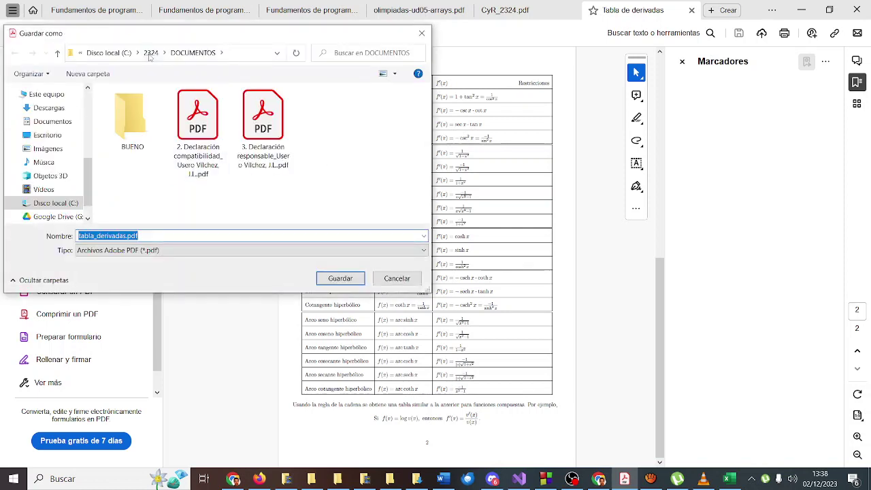
click(151, 53)
scroll(161, 147, down, 3)
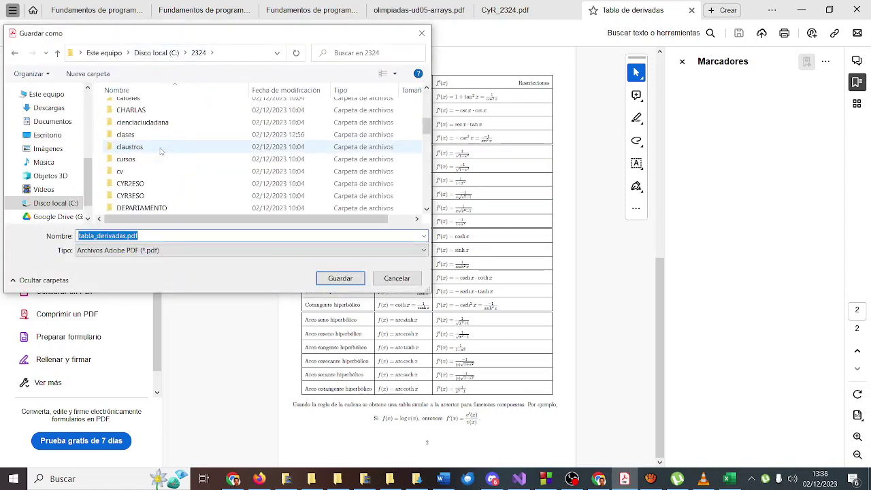
scroll(161, 148, up, 1)
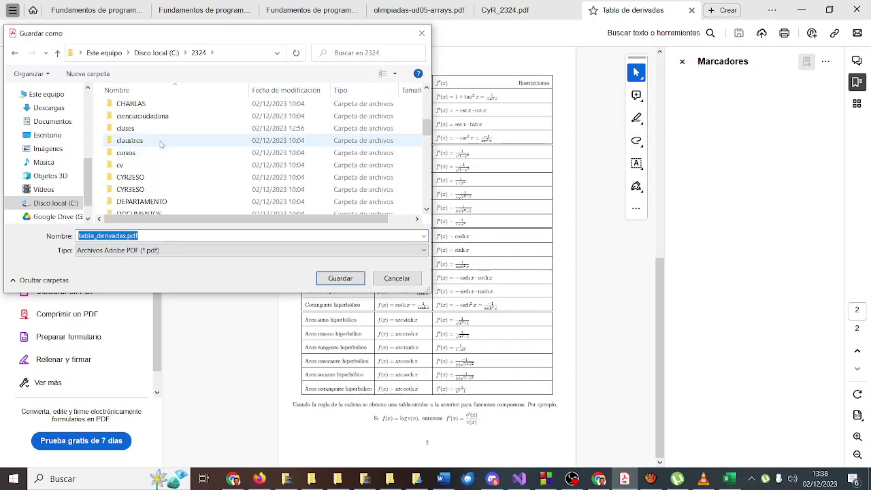
double_click(160, 131)
double_click(161, 124)
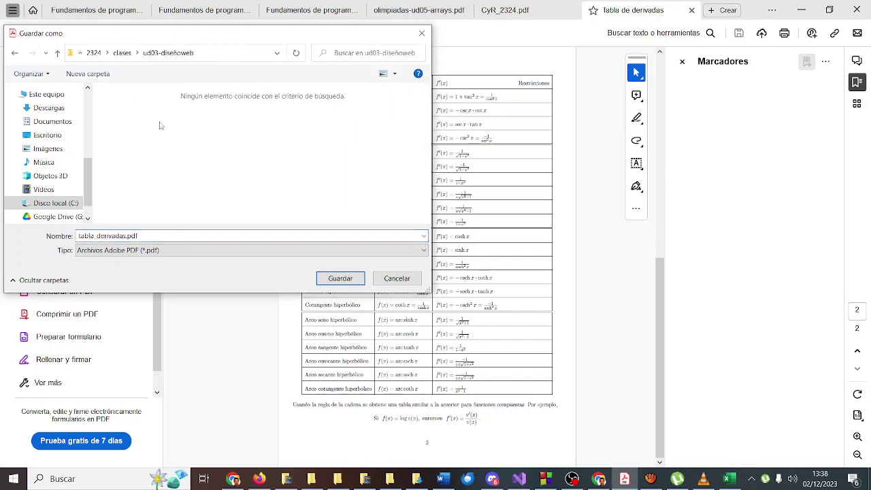
click(347, 280)
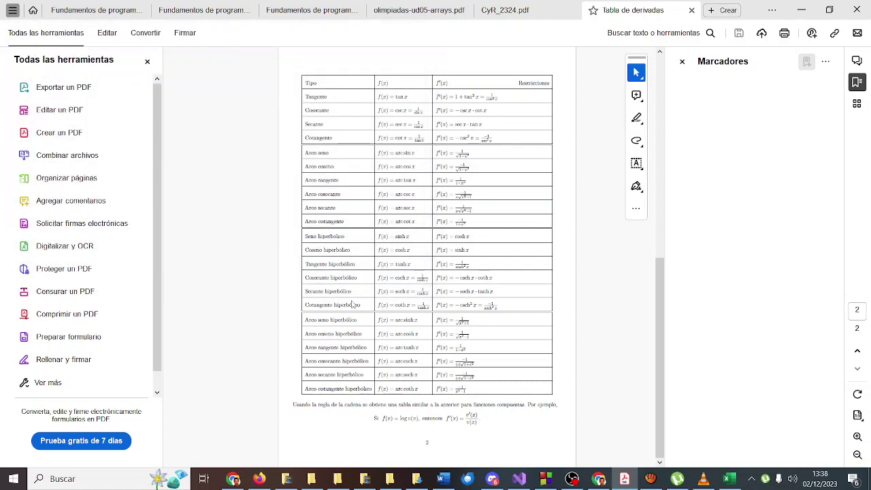
click(259, 478)
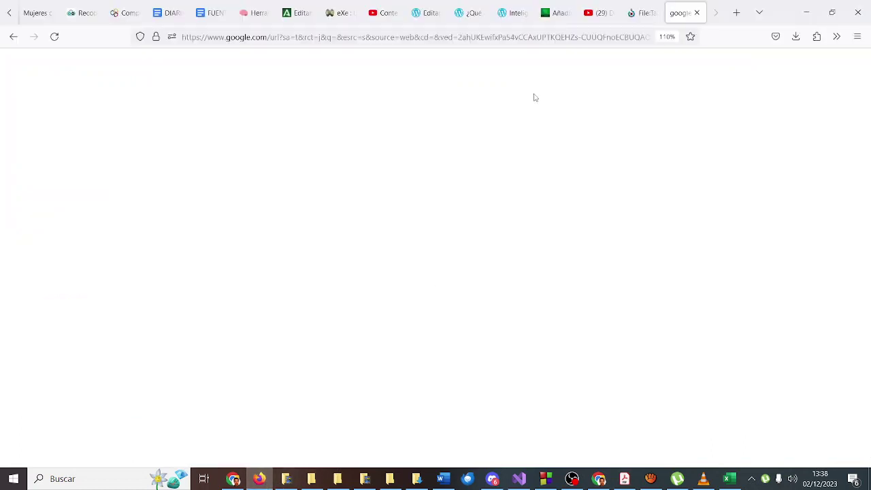
click(554, 16)
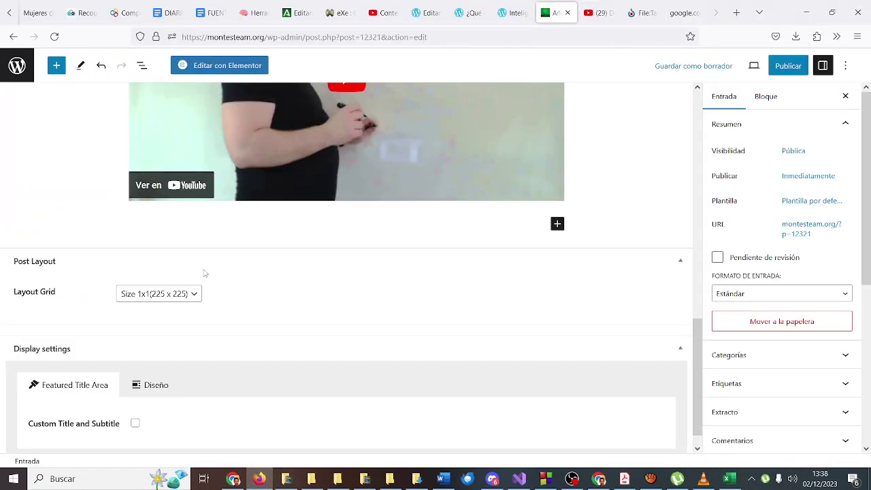
- Open the full block library for the spot below the video, search it for "pdf" and clear the search
click(557, 225)
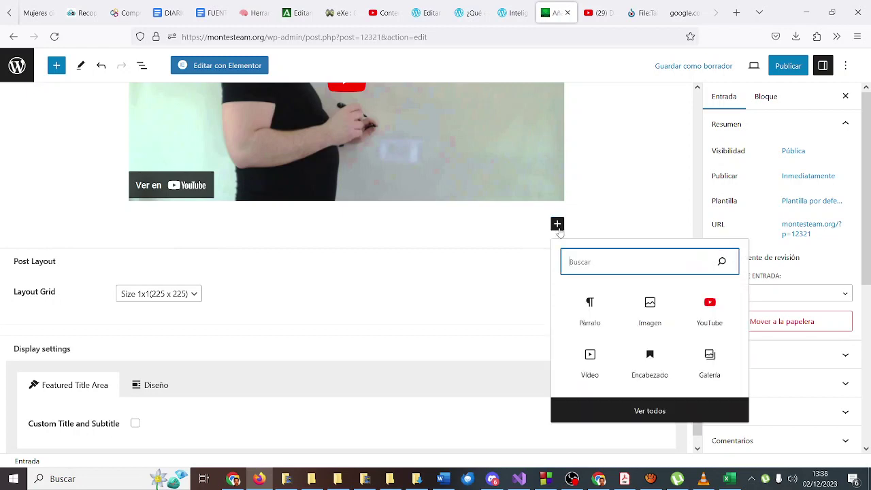
click(652, 411)
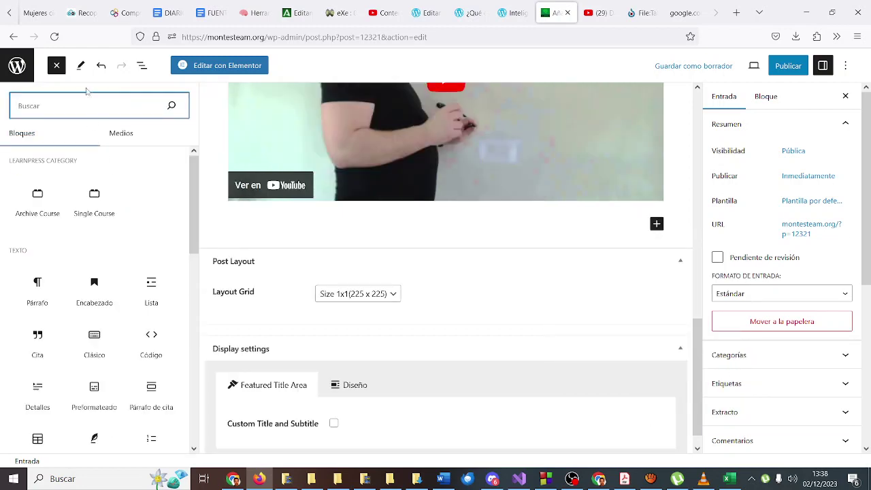
text(pdf)
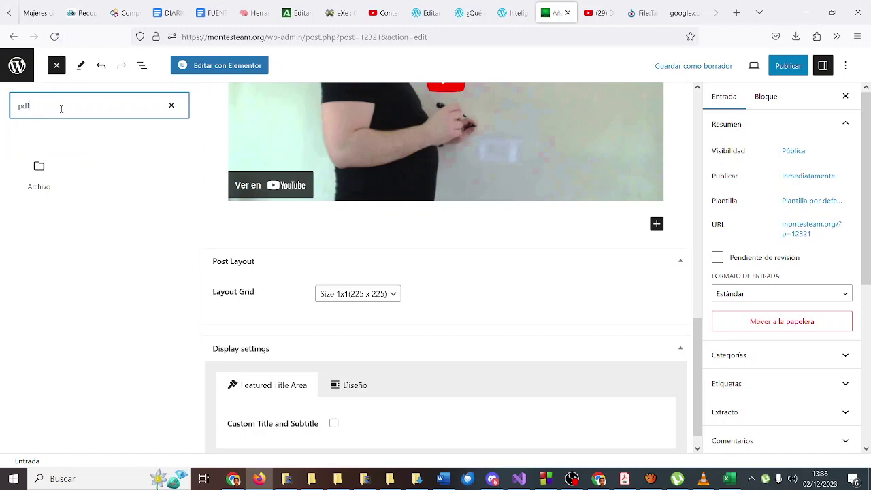
key(BackSpace)
key(BackSpace)
key(BackSpace)
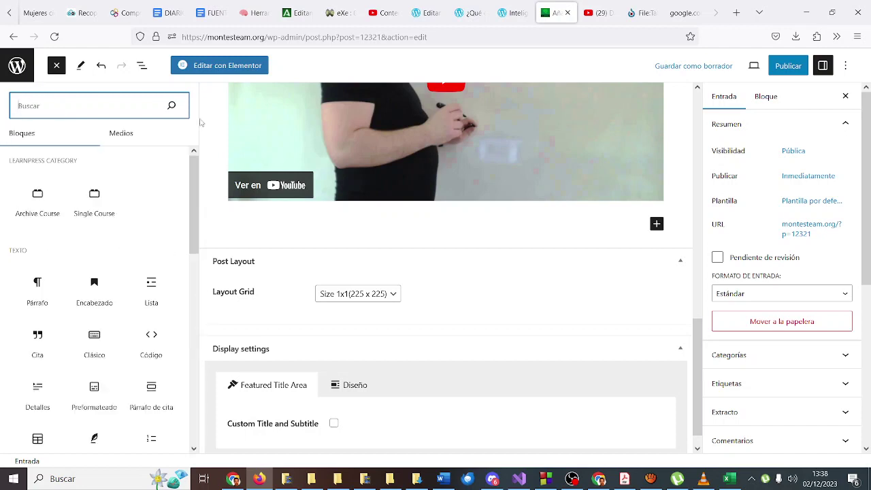
- Add an Archivo block from the media blocks below the embedded video and upload tabla_derivadas.pdf into it
scroll(112, 263, down, 5)
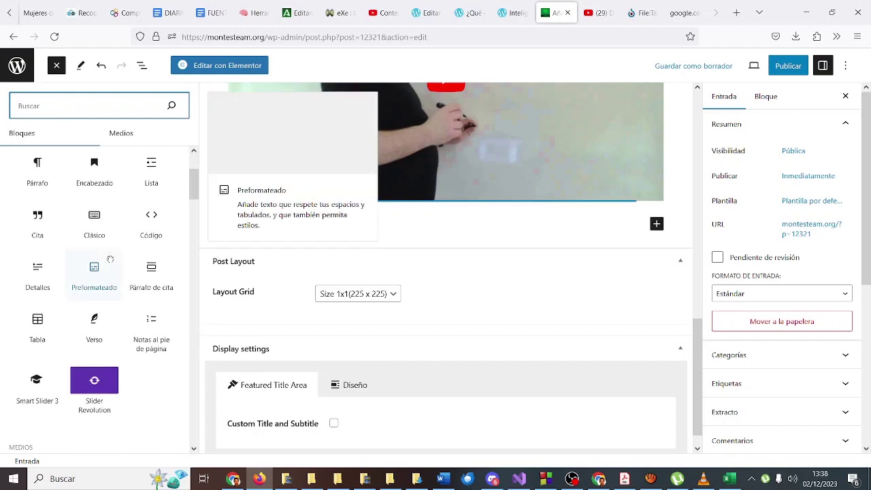
scroll(112, 263, down, 2)
scroll(111, 264, down, 2)
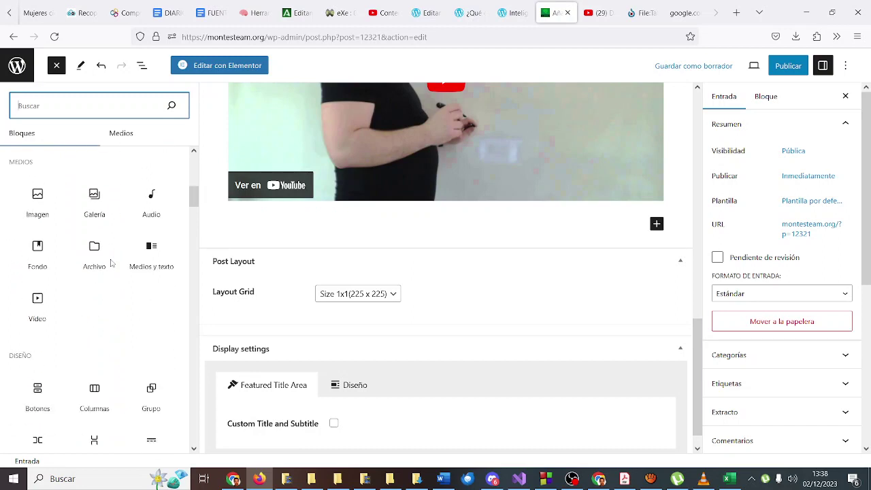
scroll(111, 263, down, 5)
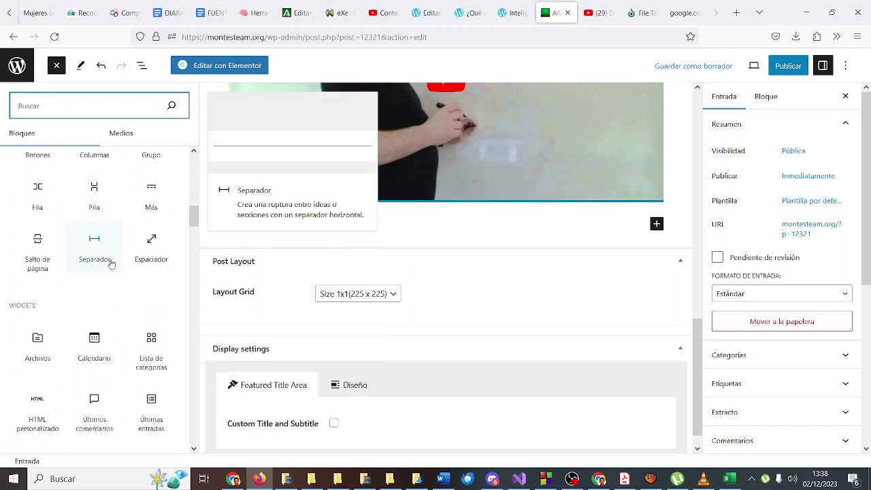
scroll(112, 263, down, 2)
scroll(112, 262, up, 9)
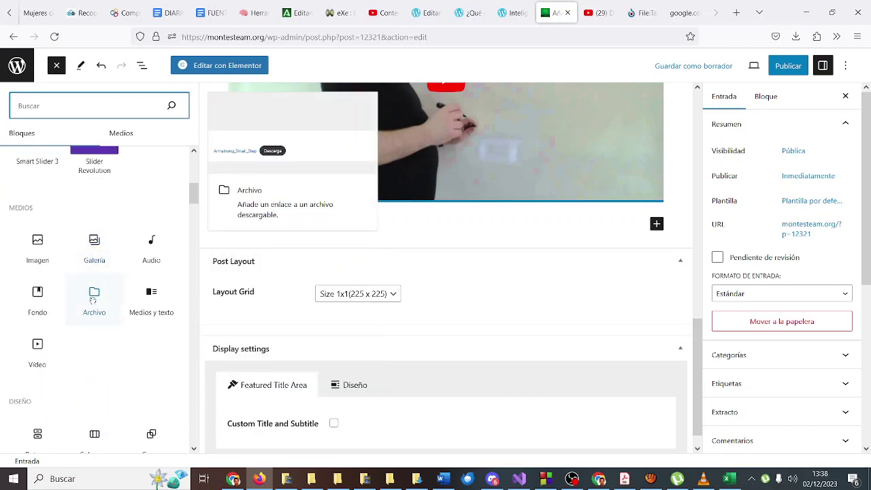
click(94, 299)
click(264, 293)
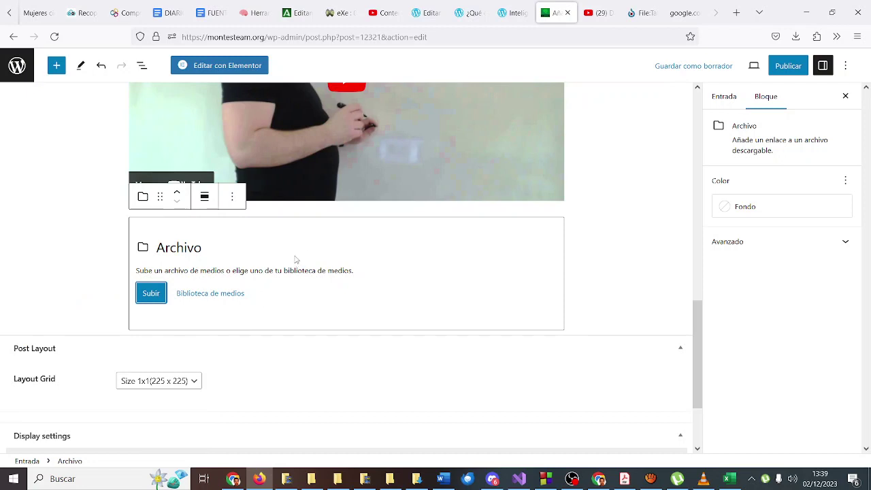
click(152, 298)
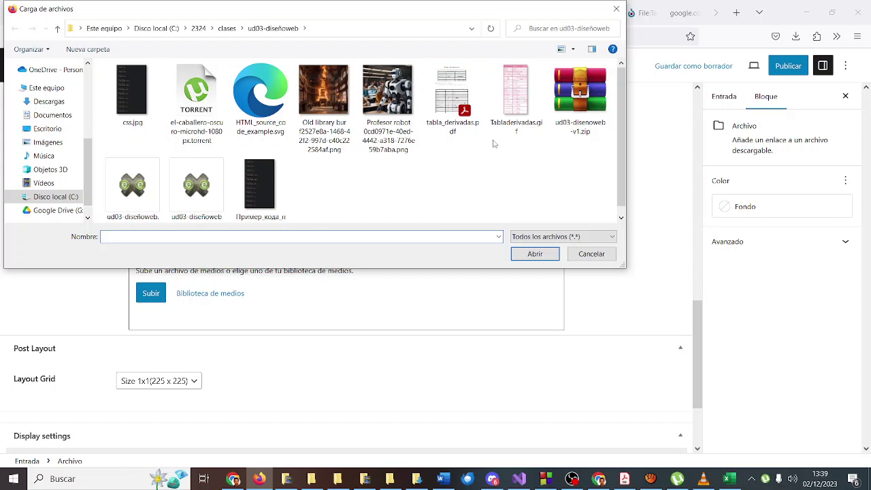
double_click(454, 116)
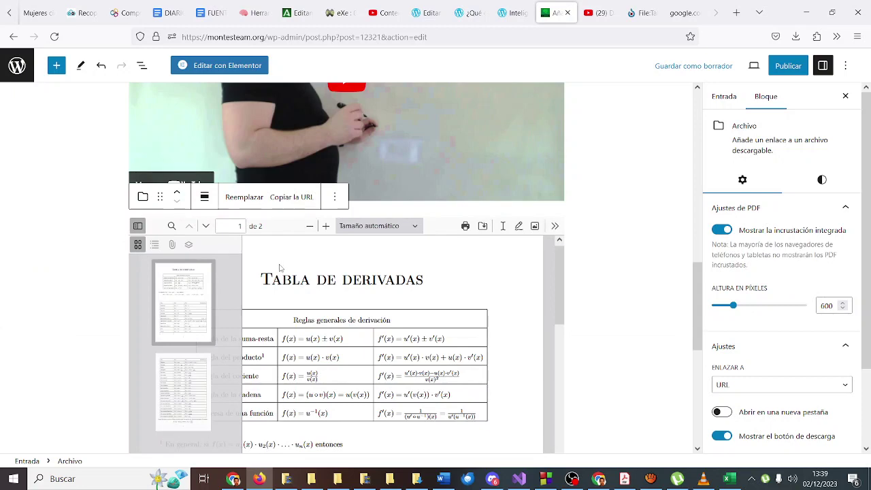
- Review the post from the embedded PDF and its download link up to the title and back down
scroll(605, 238, down, 5)
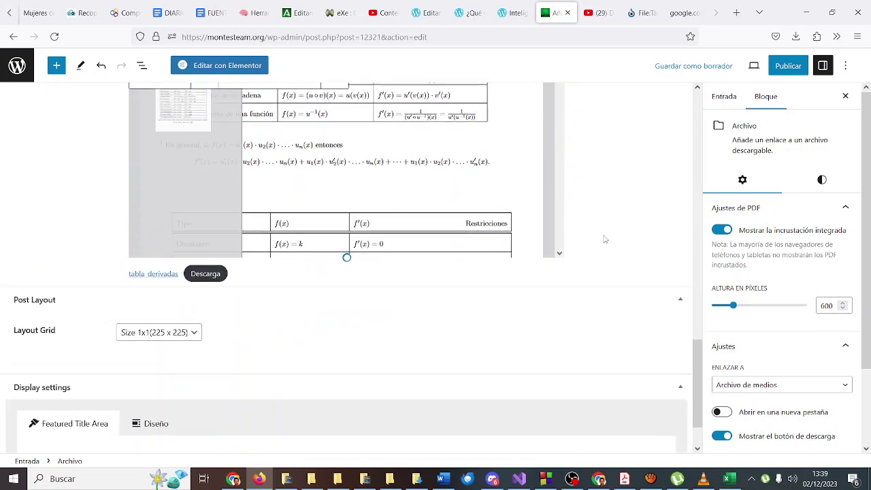
scroll(605, 239, up, 3)
scroll(605, 238, down, 2)
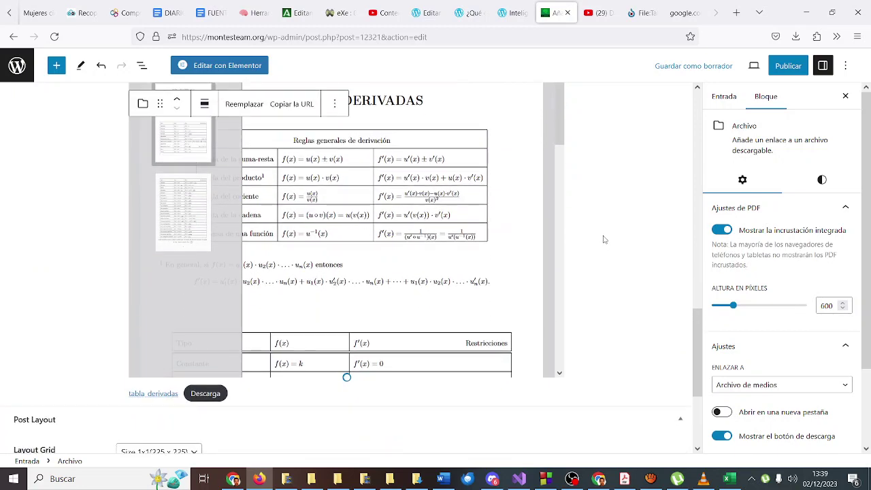
scroll(592, 208, up, 15)
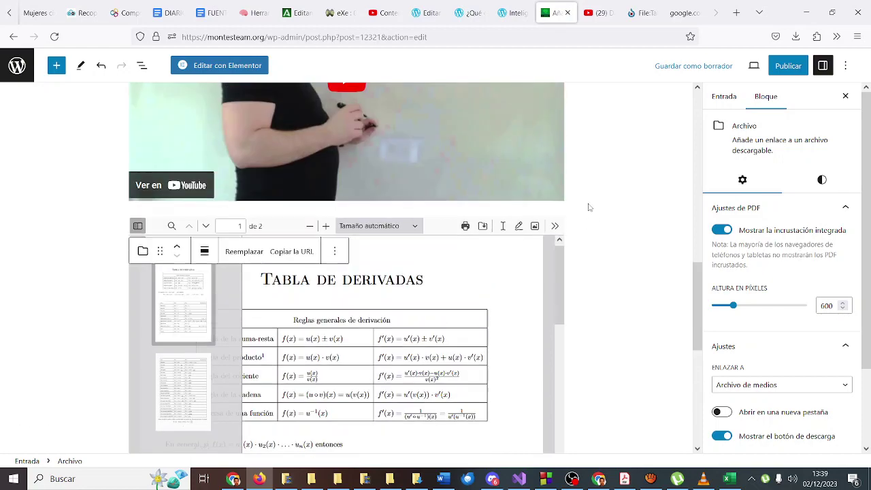
scroll(590, 207, up, 1)
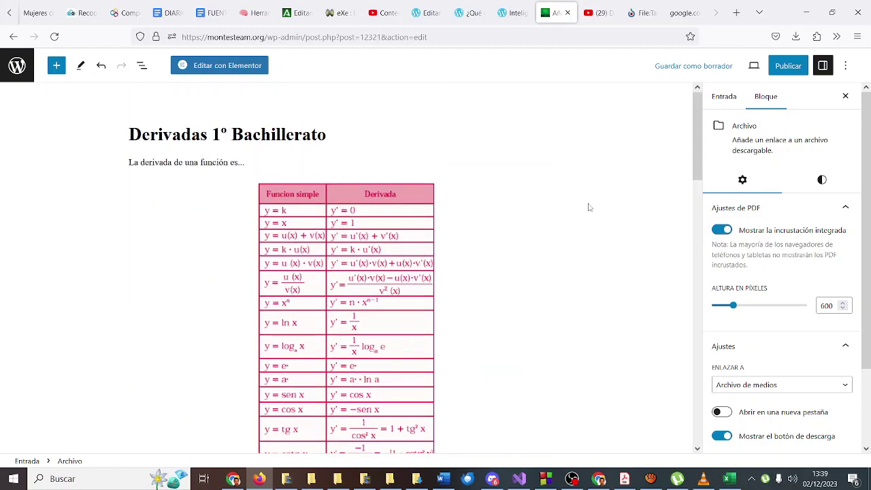
scroll(592, 208, down, 15)
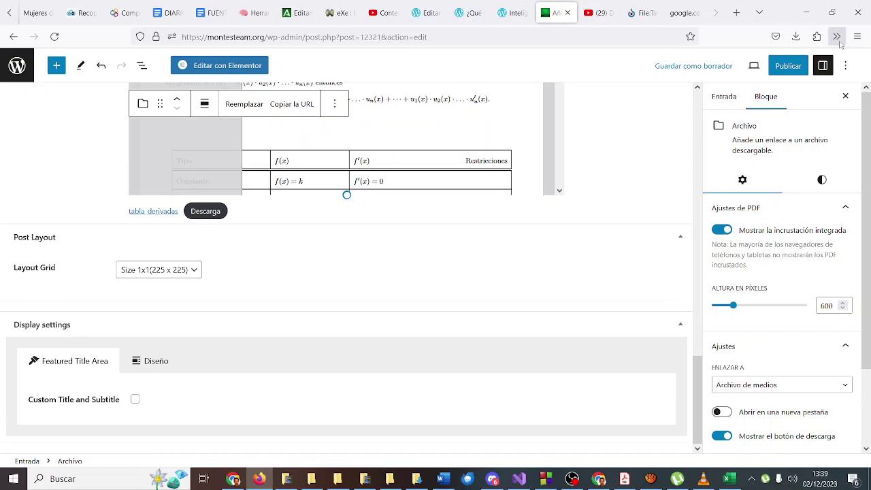
- Expand the post's categories, browse the list and search it for "matem"
click(730, 103)
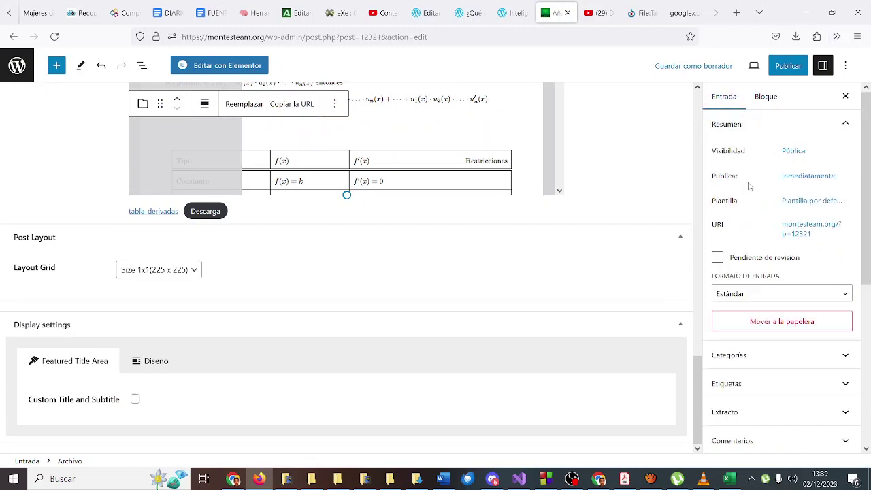
scroll(749, 185, down, 3)
click(757, 236)
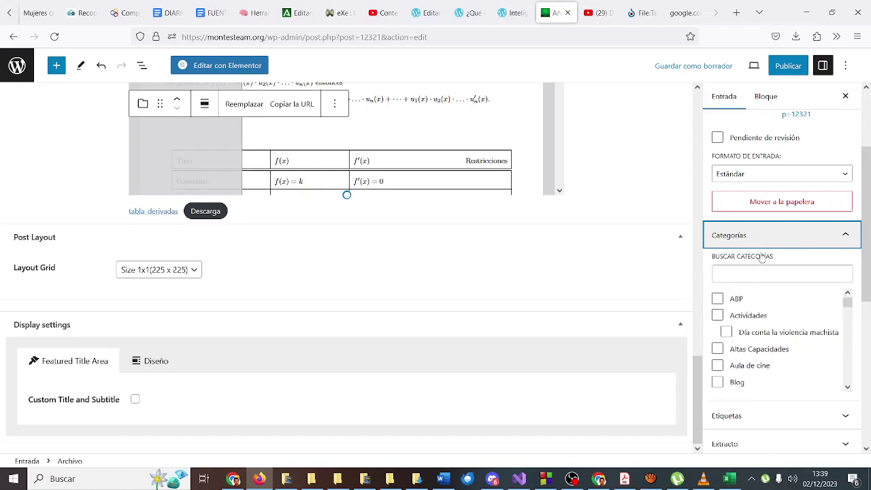
scroll(774, 343, down, 3)
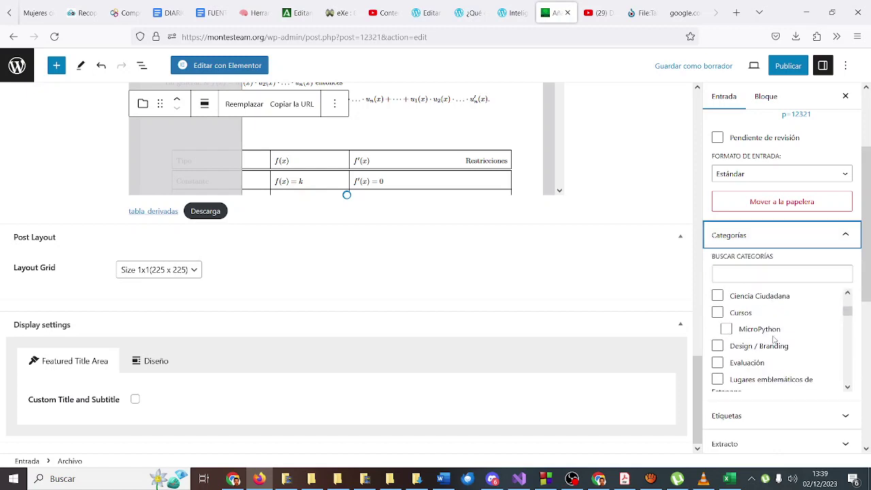
scroll(774, 344, up, 3)
scroll(774, 340, down, 5)
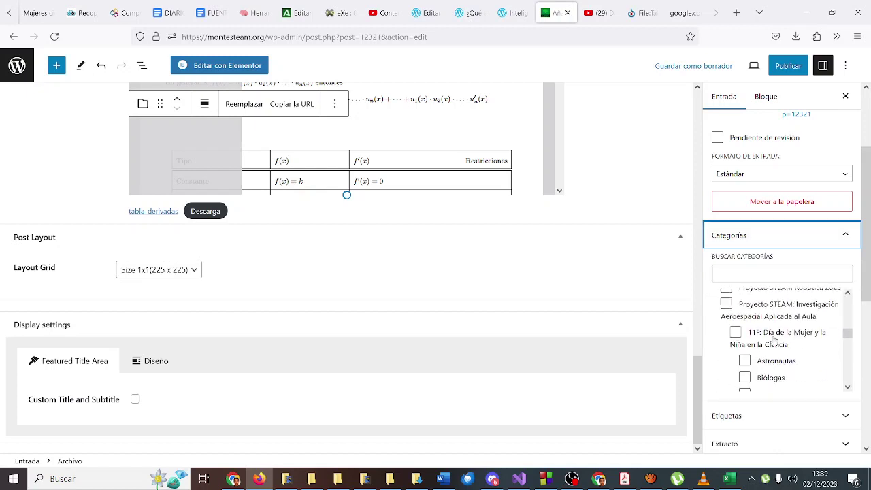
click(752, 271)
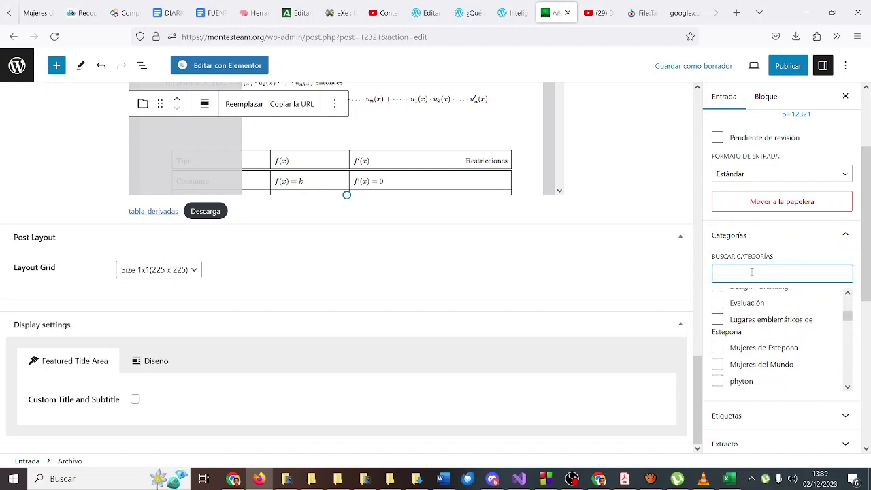
text(matem)
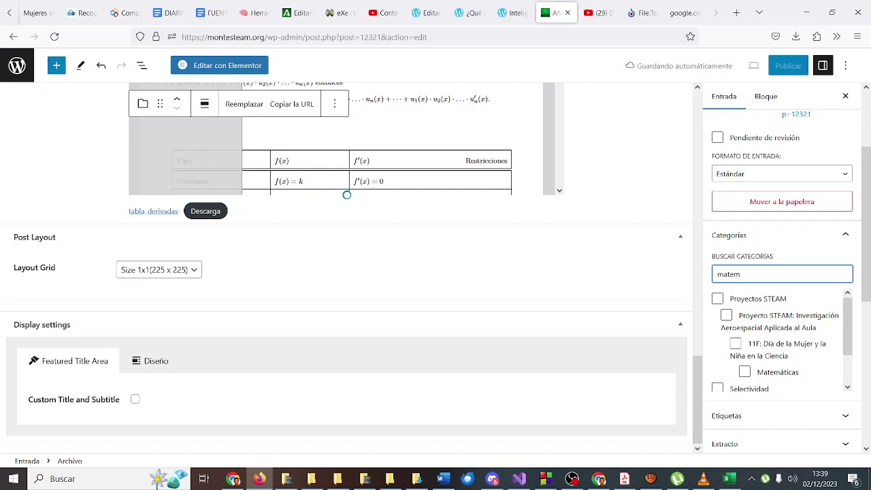
- Clear the category search and look through the whole category list for one that suits the post
key(BackSpace)
key(BackSpace)
key(BackSpace)
key(BackSpace)
key(BackSpace)
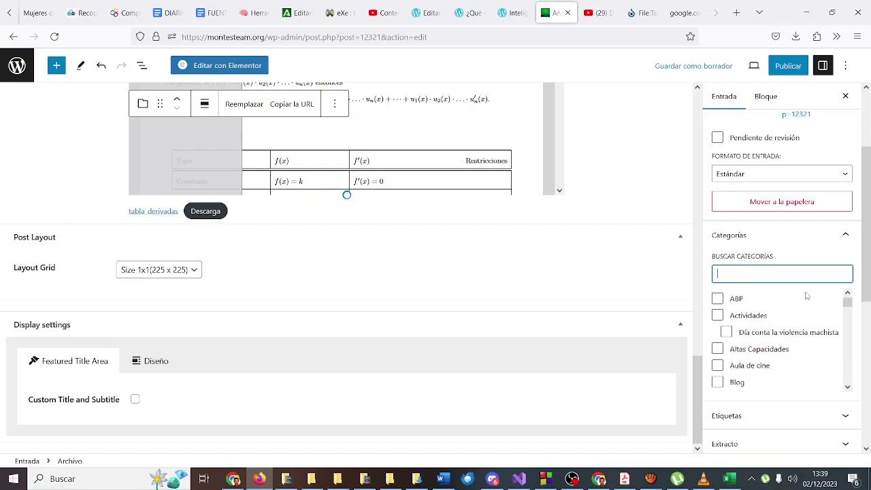
scroll(794, 317, down, 10)
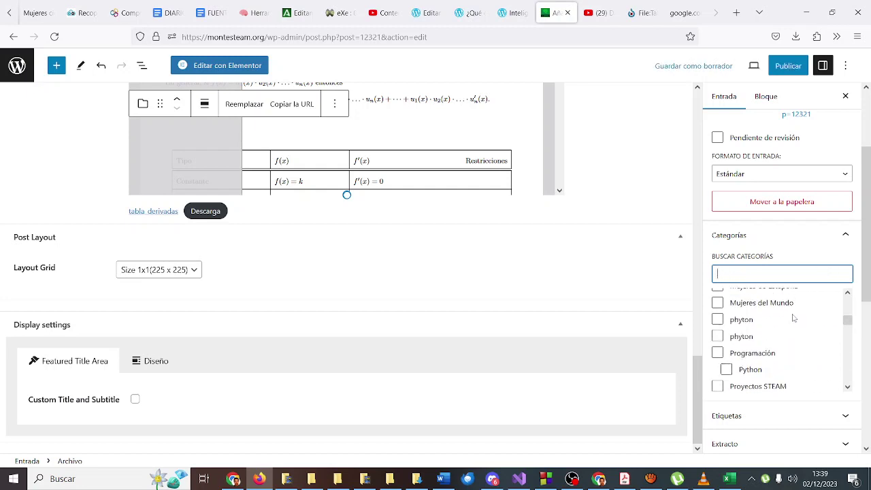
scroll(794, 317, down, 10)
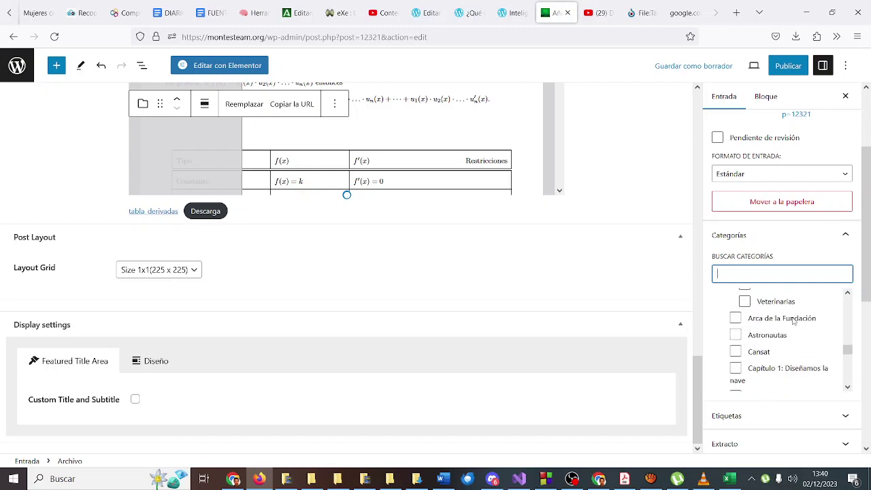
scroll(794, 321, down, 10)
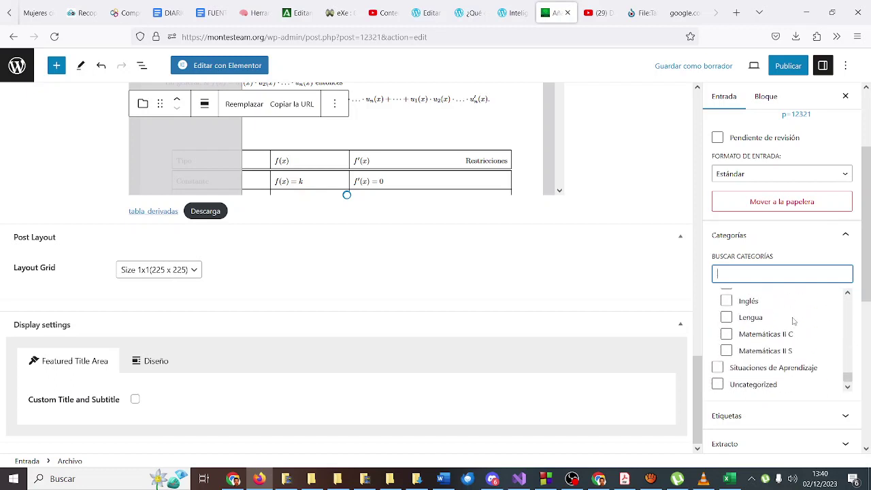
scroll(793, 321, up, 2)
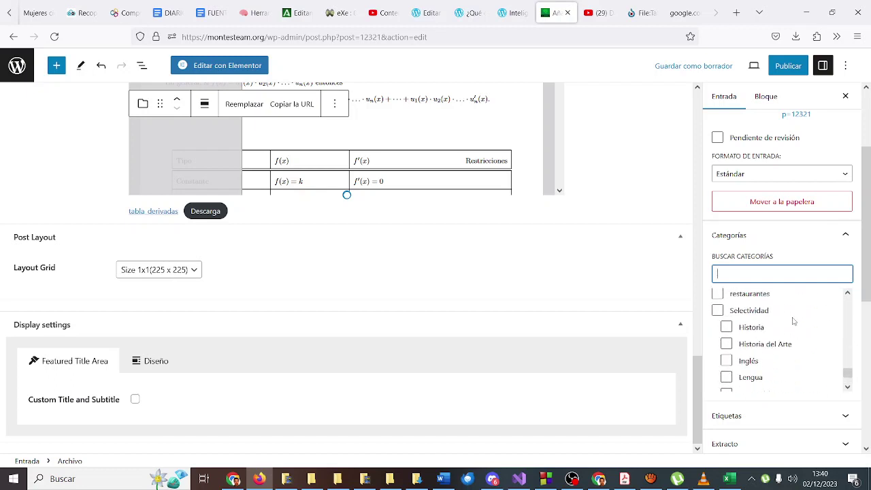
scroll(794, 322, down, 2)
scroll(793, 322, up, 2)
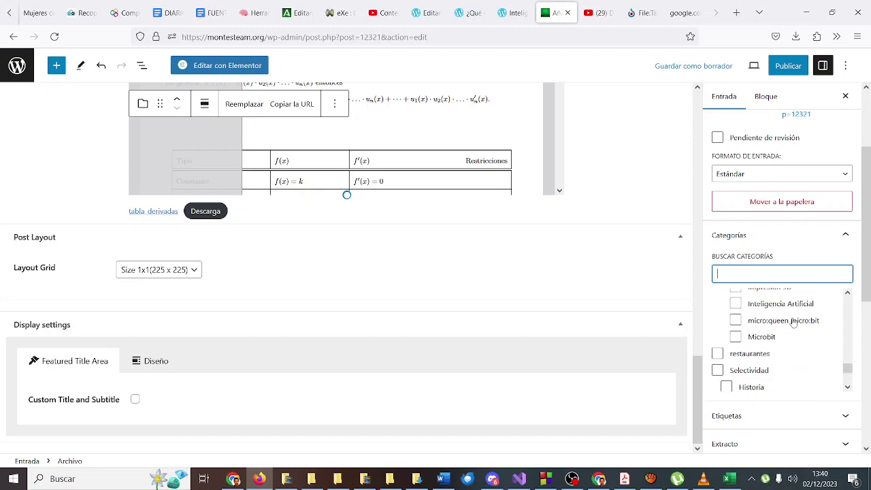
click(771, 240)
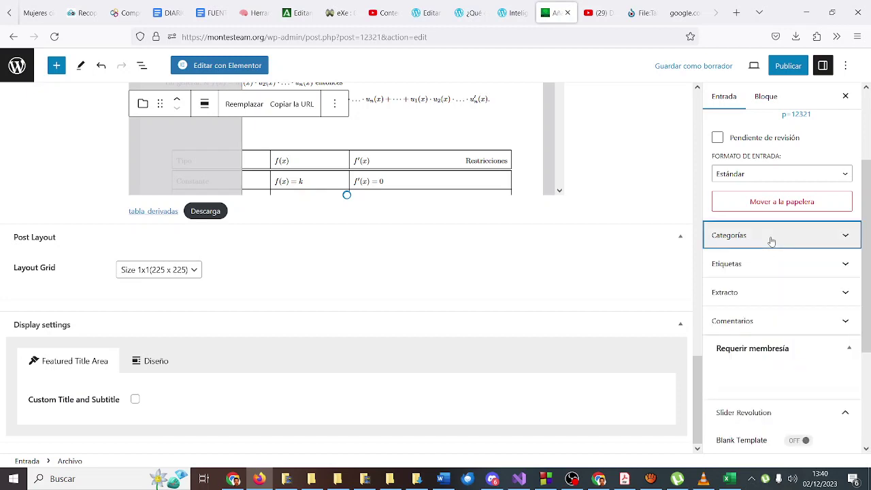
click(771, 240)
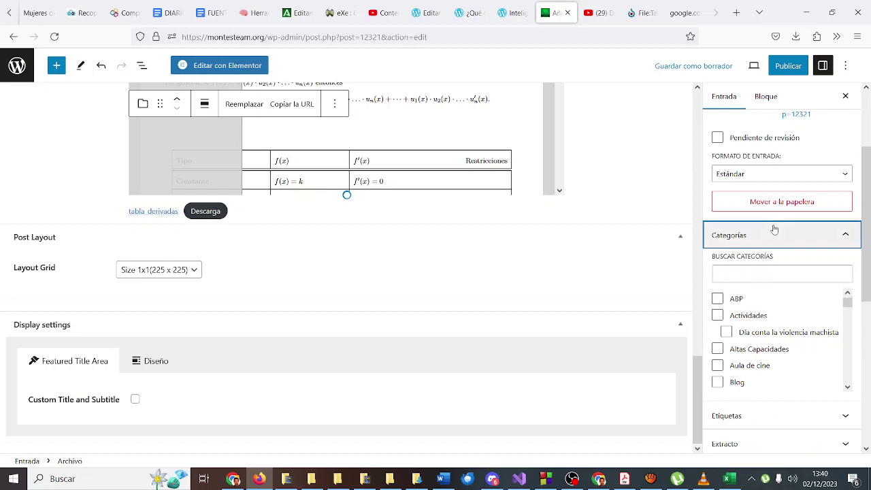
- Add the tags "derivadas", "matematicas", "matemáticas" and "1º bachillerato" to the post
click(750, 414)
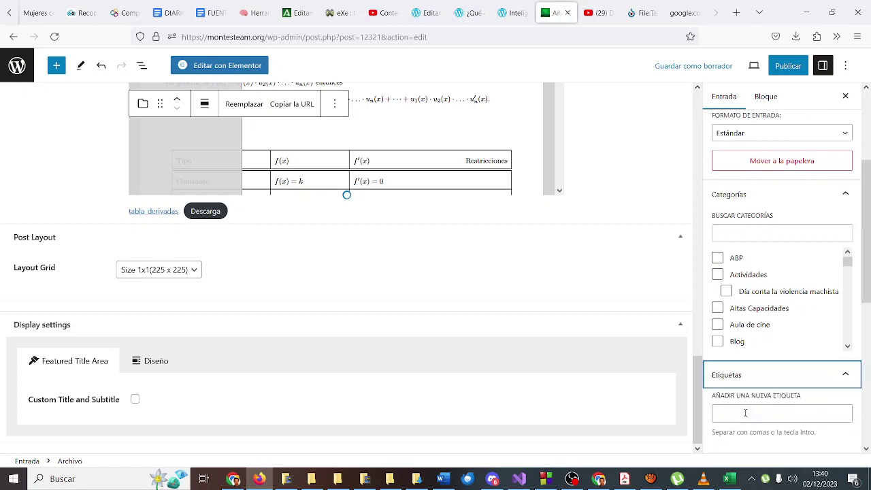
click(745, 413)
text(derivadas)
key(Return)
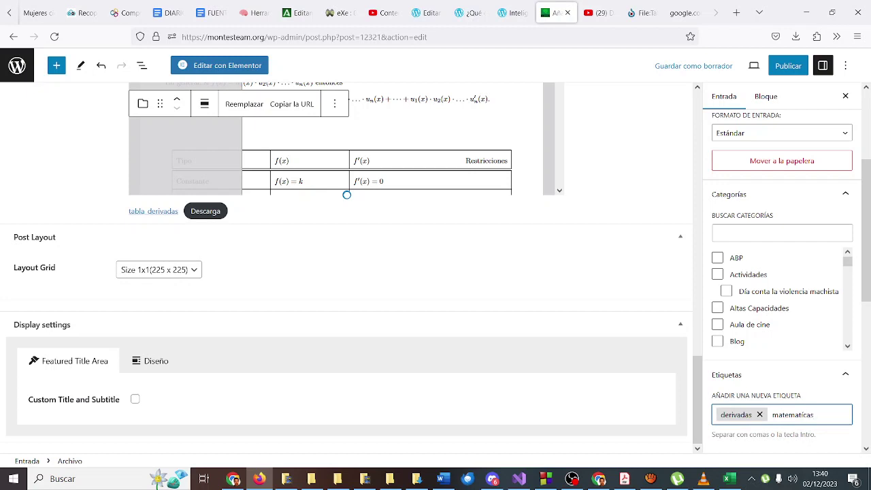
text(matematícas)
key(Return)
text(matemáticas)
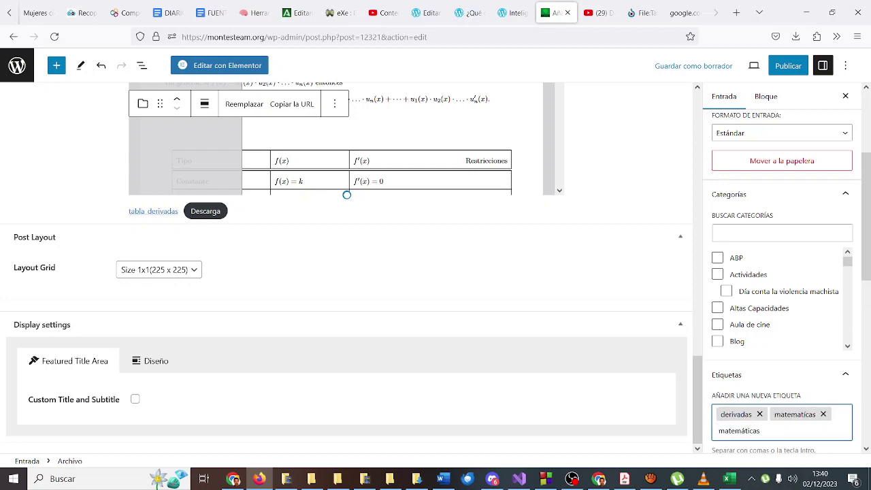
key(Return)
text(1º)
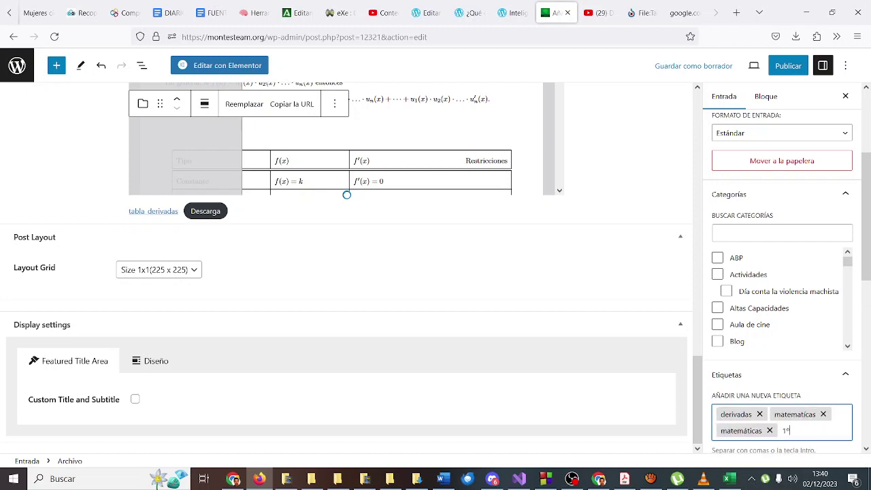
text( bachillerato)
key(Return)
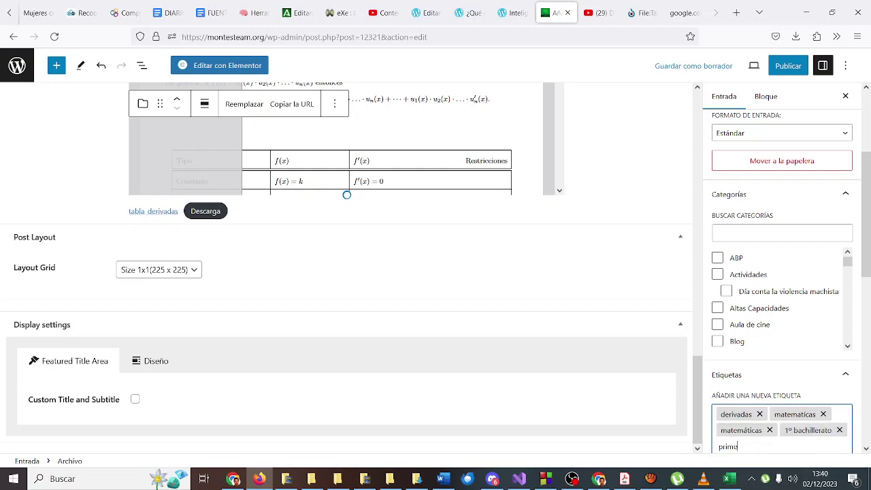
- Add the tags "primero bachillerato" and "ies monterroso" to the post
text(primero bachillerato)
key(Return)
text(ic)
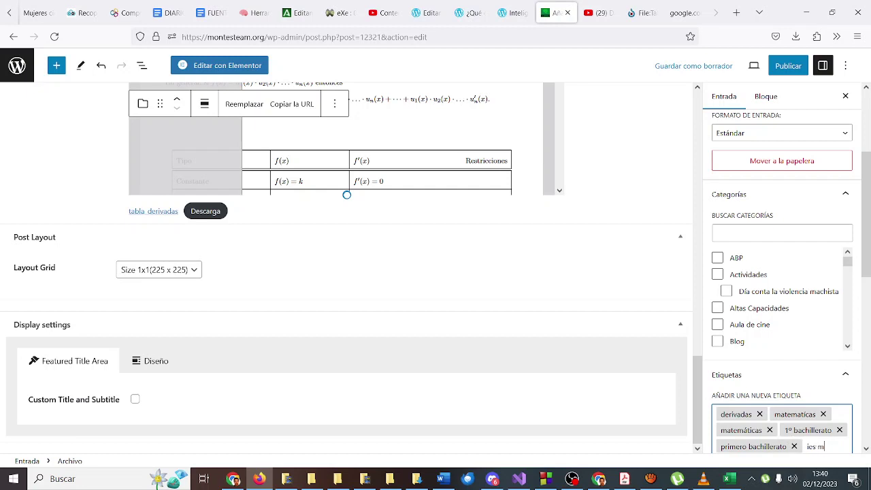
text(ey)
key(Return)
- Look through the post's settings from the tags to the Slider Revolution options, back up to the summary and down again
scroll(760, 301, down, 3)
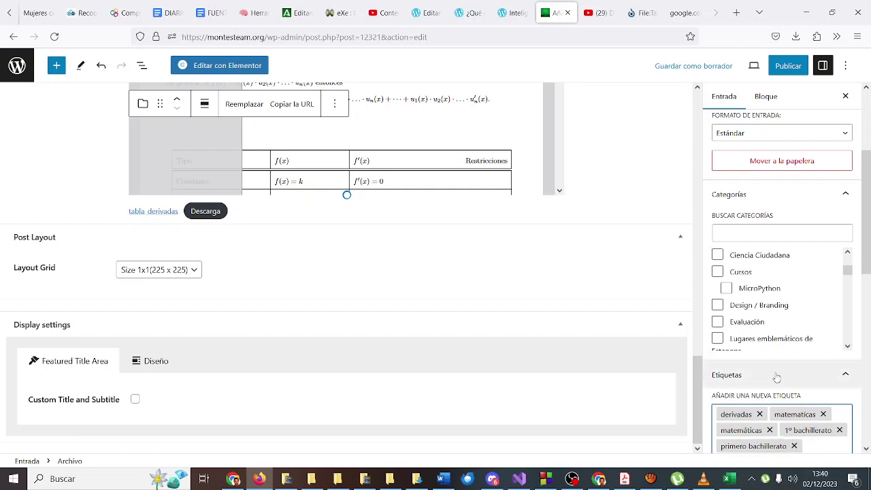
scroll(776, 376, down, 3)
scroll(775, 376, down, 4)
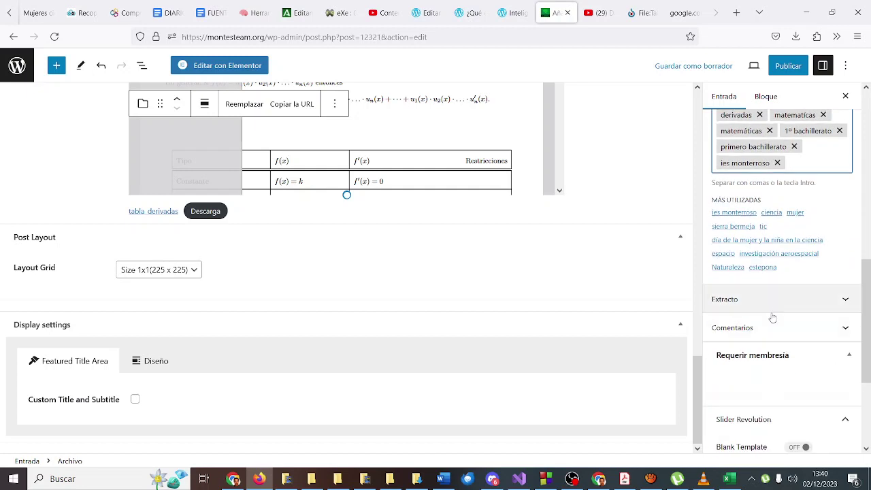
scroll(769, 334, down, 4)
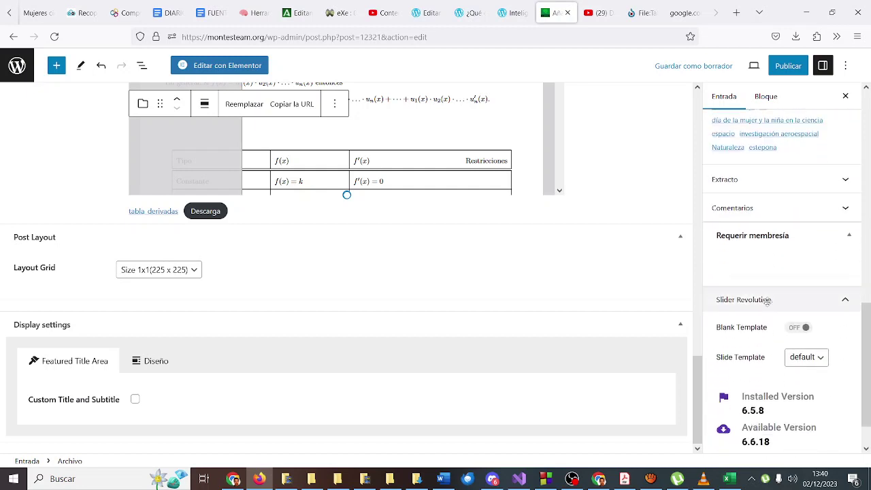
scroll(767, 301, down, 1)
scroll(769, 307, up, 10)
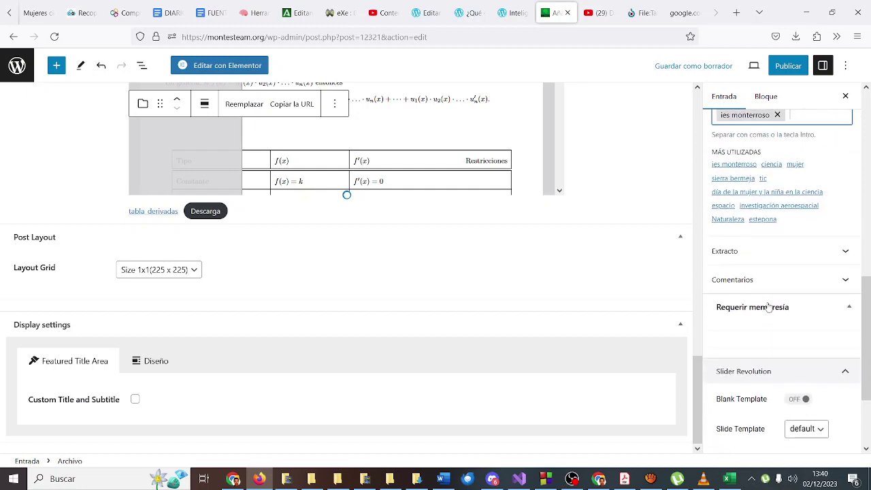
scroll(769, 307, up, 2)
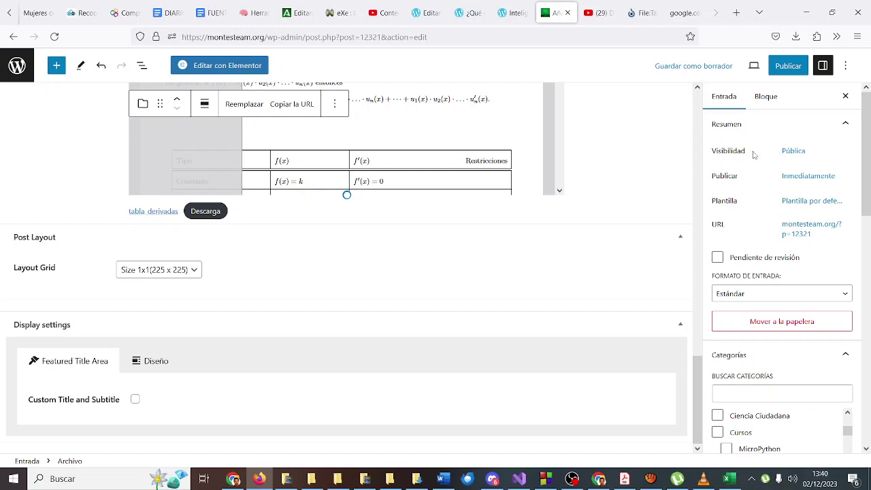
scroll(753, 155, down, 2)
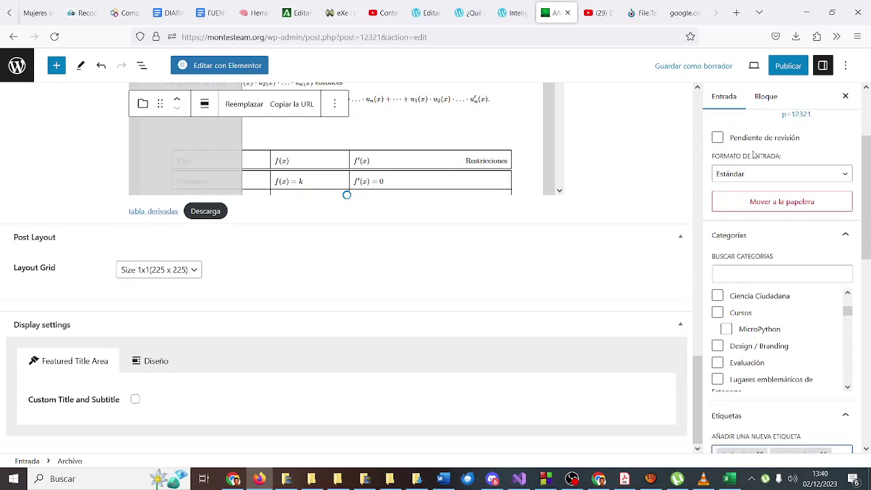
scroll(754, 155, down, 5)
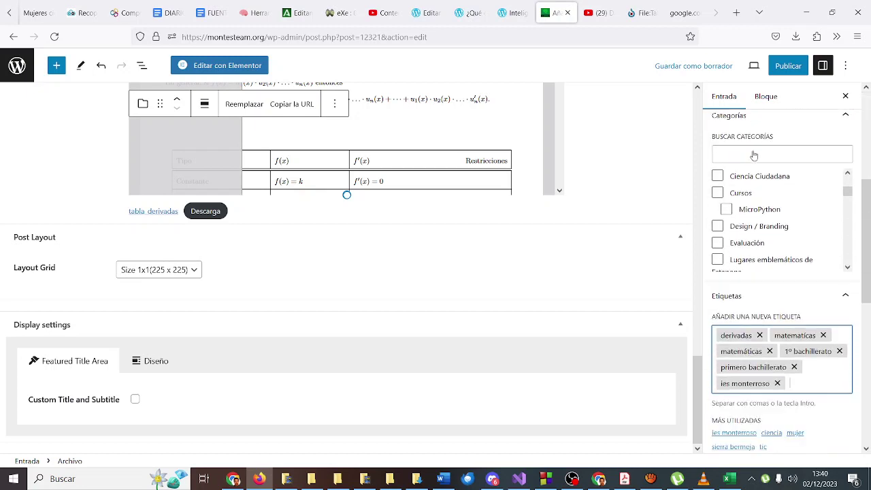
scroll(750, 188, down, 1)
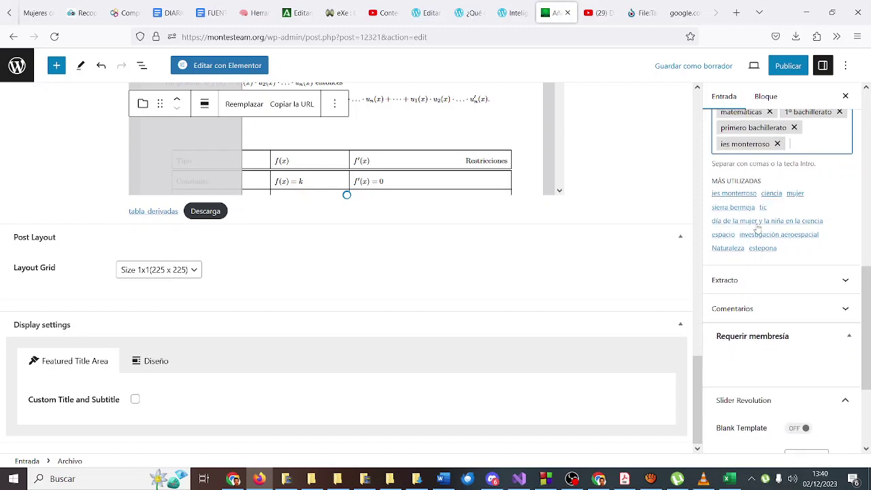
- Check the post's excerpt and comments settings, close them again and view the Slider Revolution options
click(773, 289)
click(774, 289)
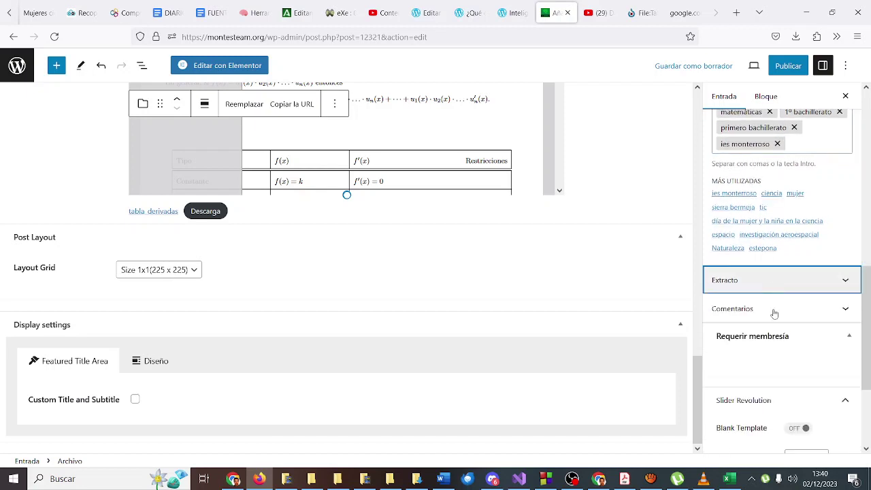
click(774, 310)
click(774, 310)
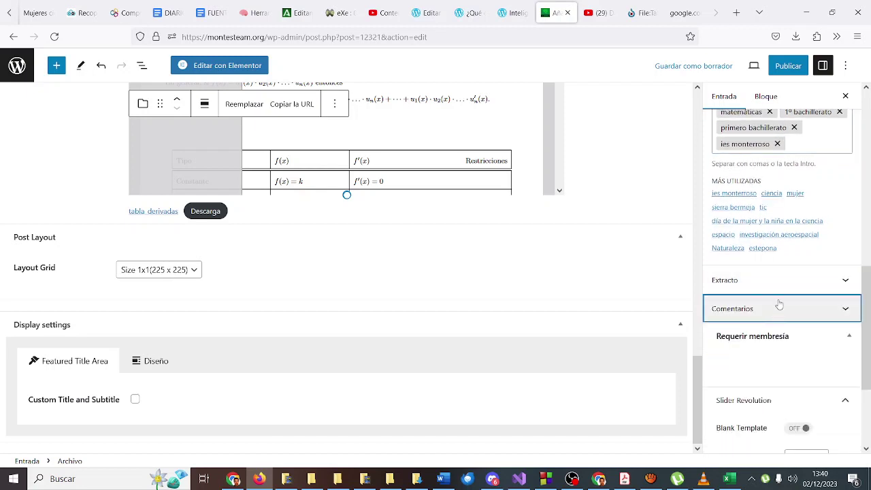
scroll(777, 306, down, 2)
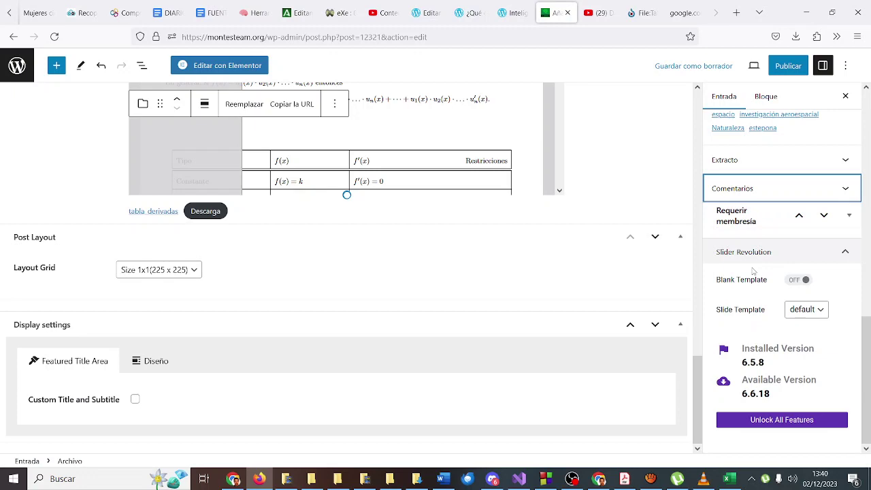
- Publish the post "Derivadas 1º Bachillerato" and confirm the publication
scroll(753, 272, up, 10)
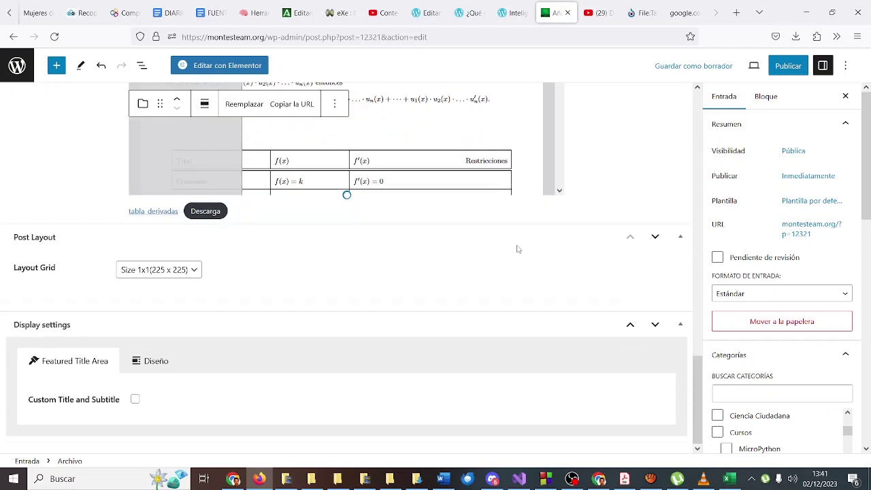
scroll(517, 249, up, 15)
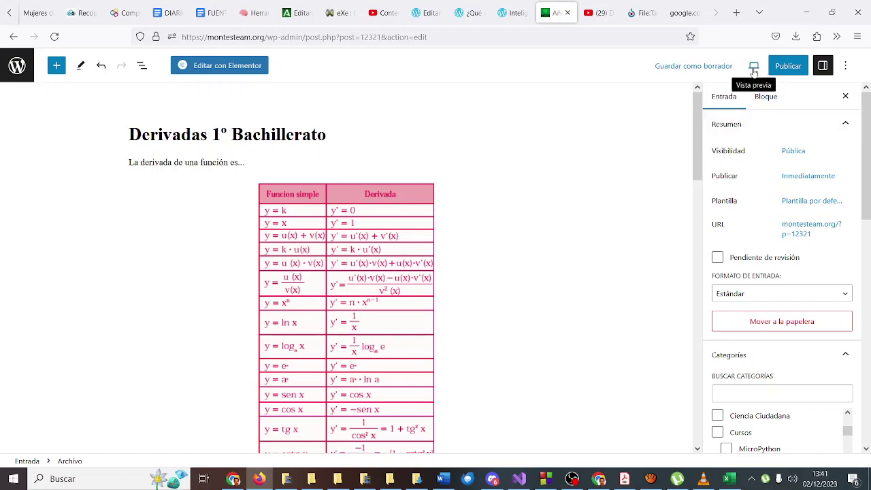
click(786, 68)
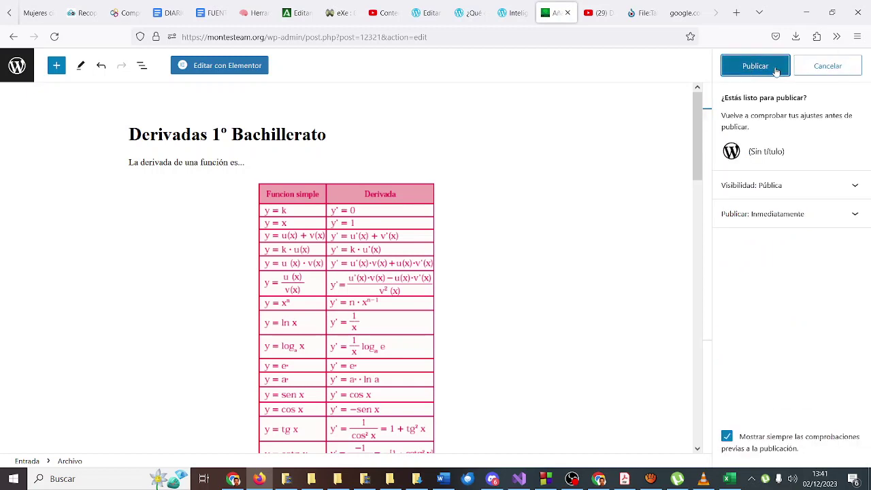
click(756, 66)
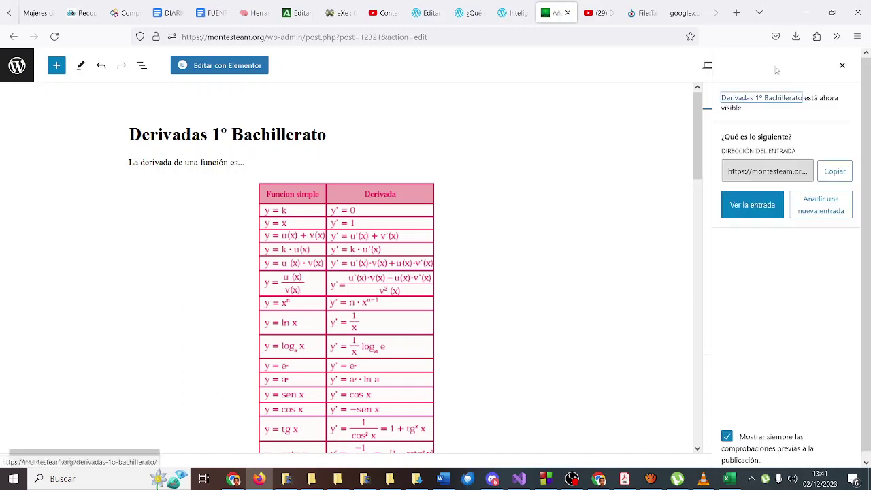
- View the published post, opening it in a new browser tab as well and switching to that tab
click(778, 208)
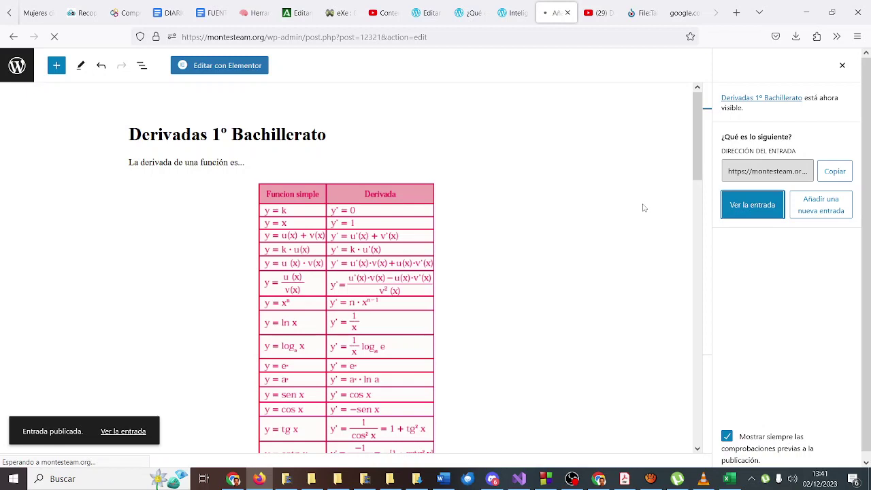
right_click(737, 210)
click(755, 217)
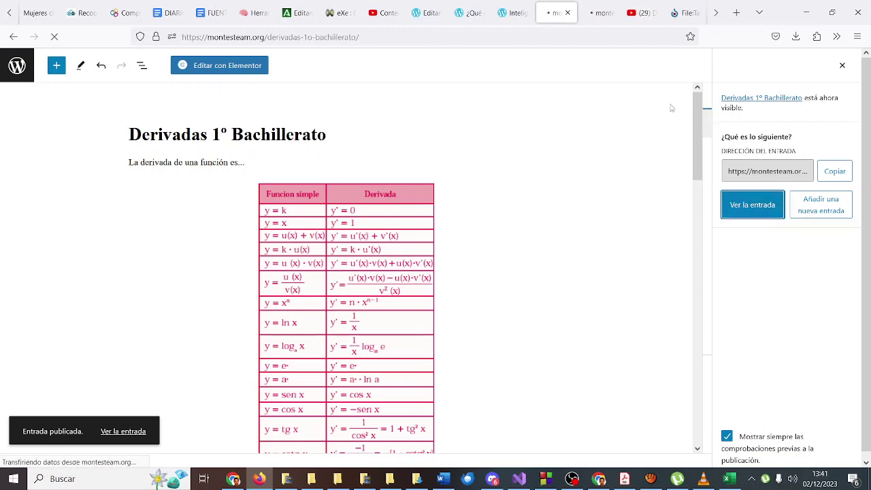
click(600, 13)
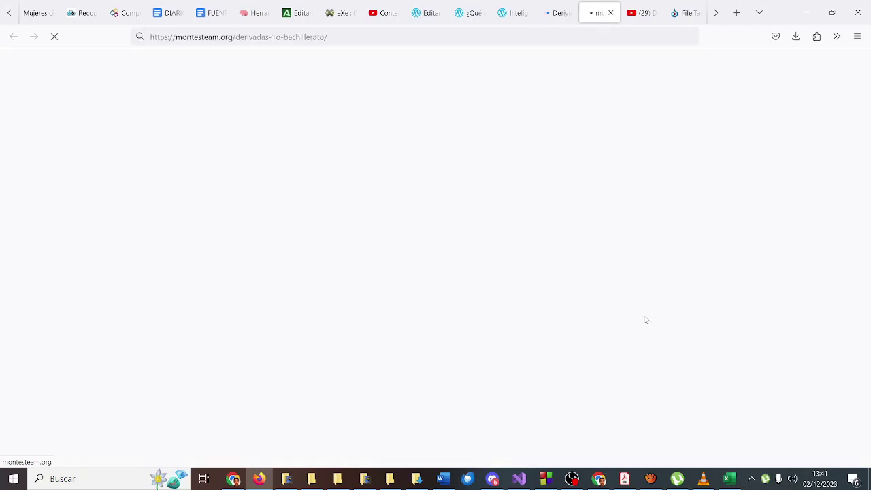
mouse_move(579, 482)
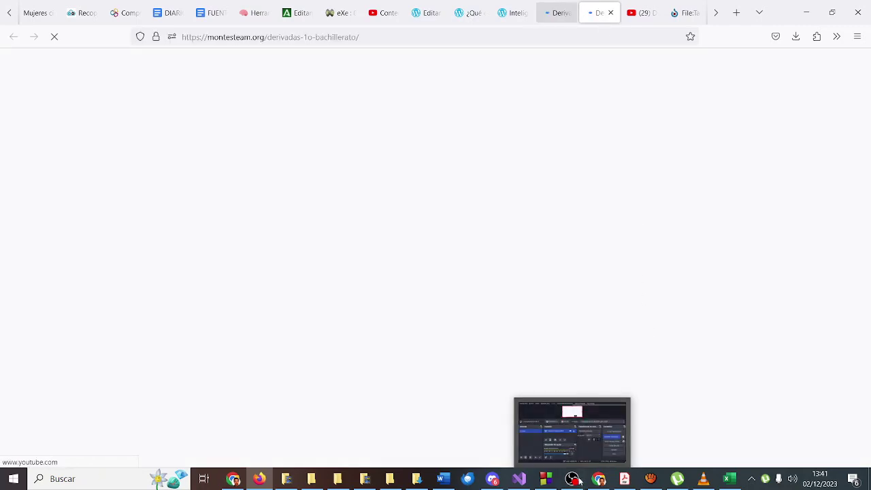